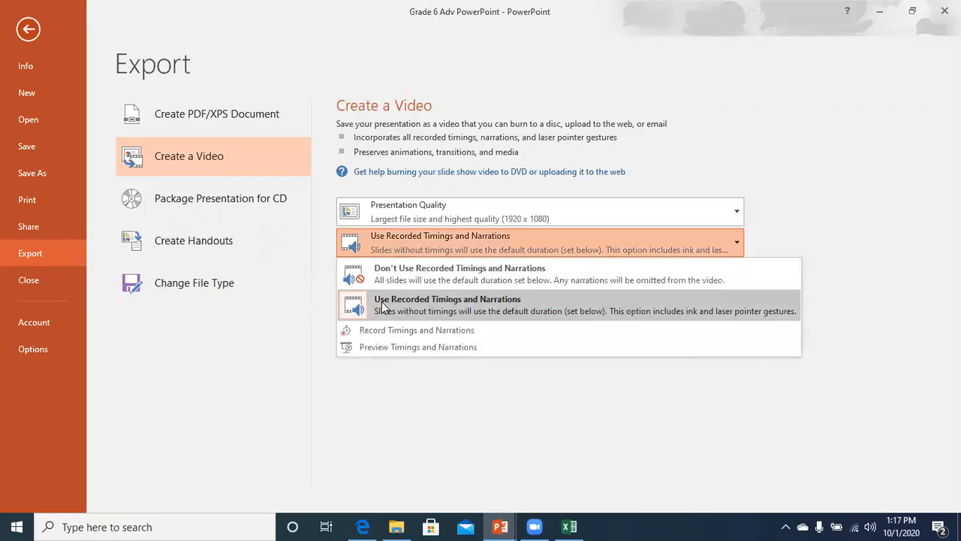
Check the video format list, keep MPEG-4 Video, then cancel the video export.
left_click(382, 306)
key("Escape")
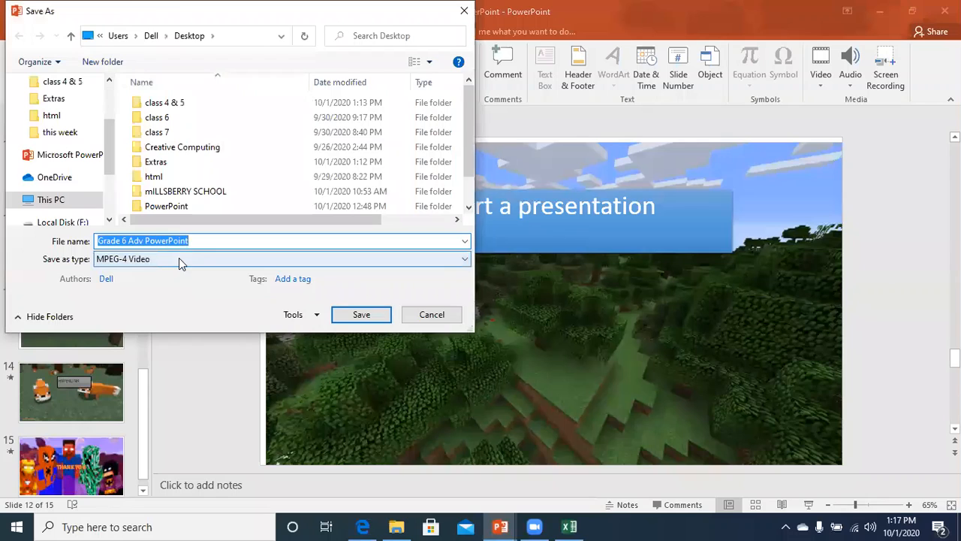
left_click(179, 259)
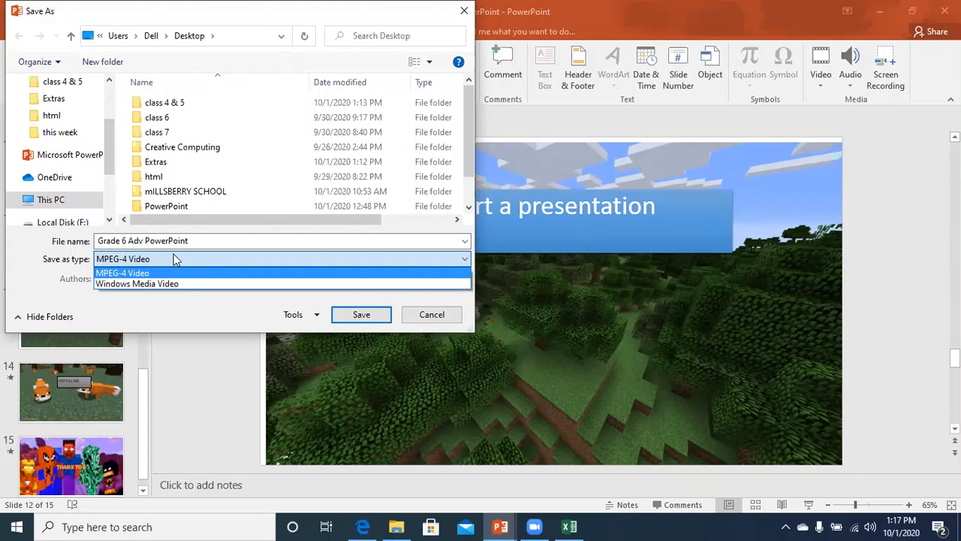
left_click(175, 258)
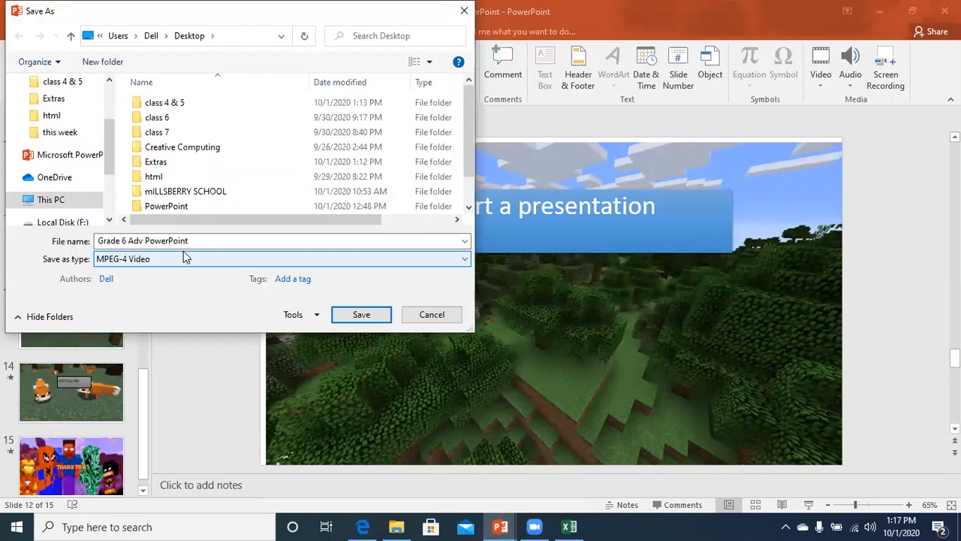
left_click(211, 240)
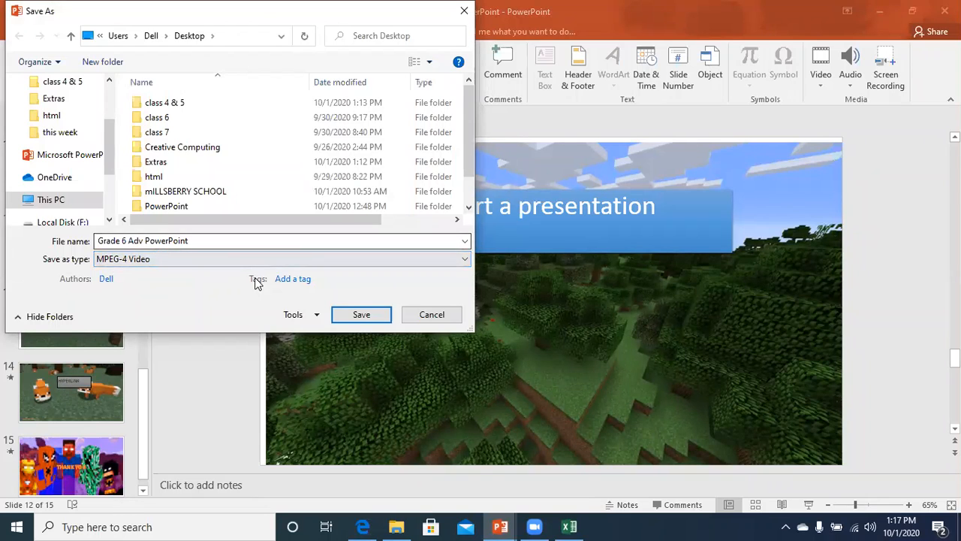
left_click(273, 262)
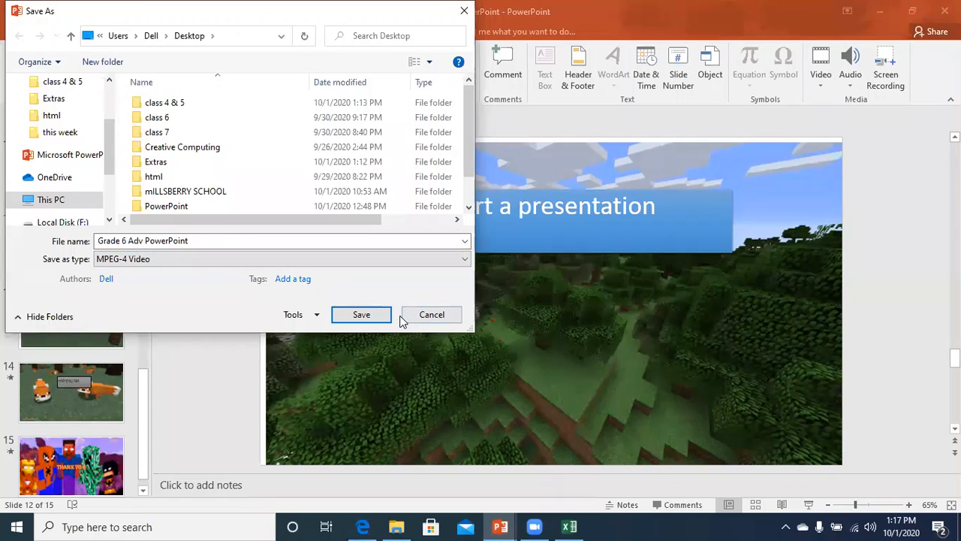
left_click(418, 317)
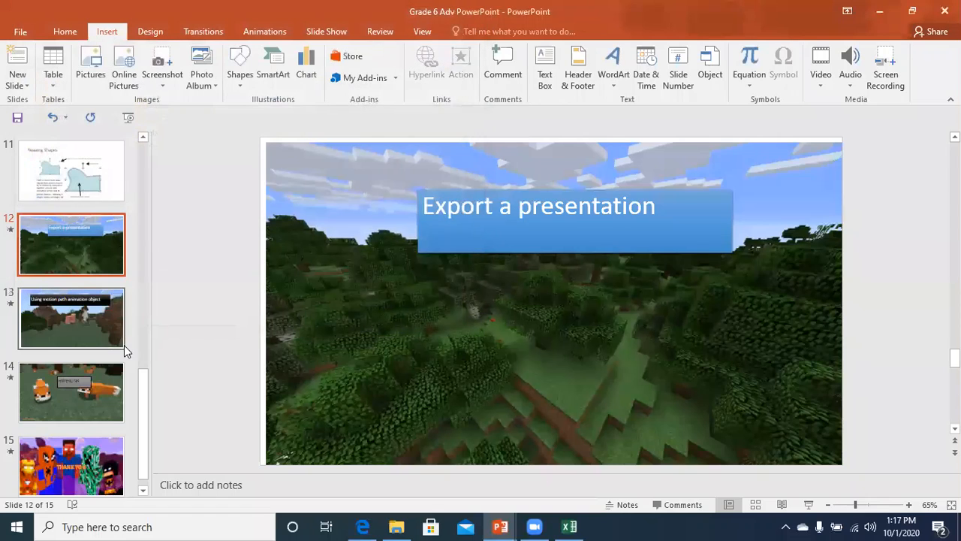
View slide 13, return to slide 12, and bring up the File Info page.
left_click(72, 331)
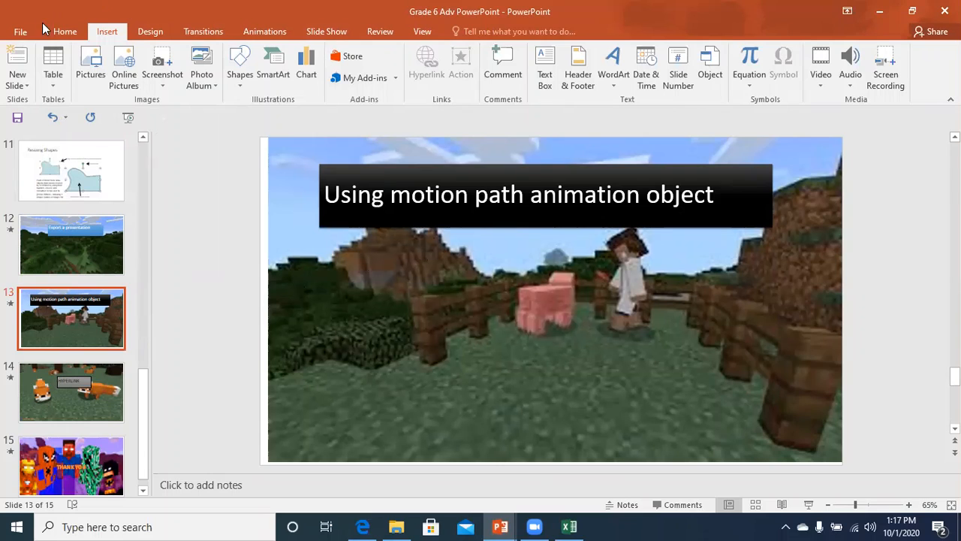
left_click(71, 248)
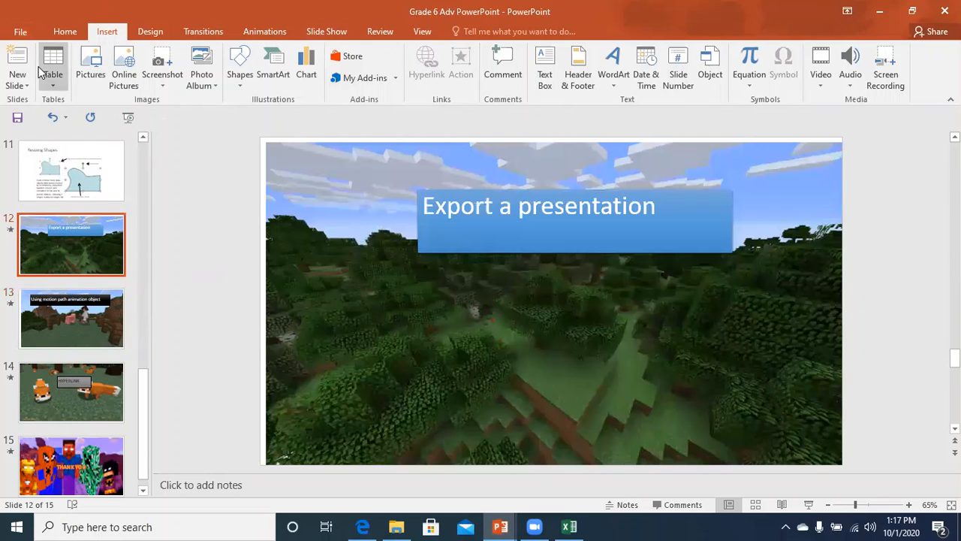
left_click(20, 32)
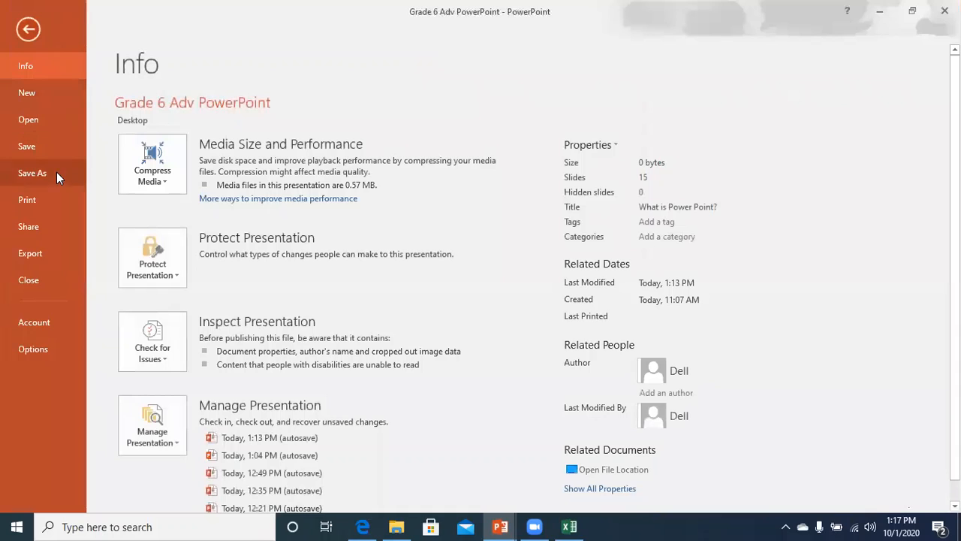
Start creating Microsoft Word handouts from Export > Create Handouts.
left_click(40, 256)
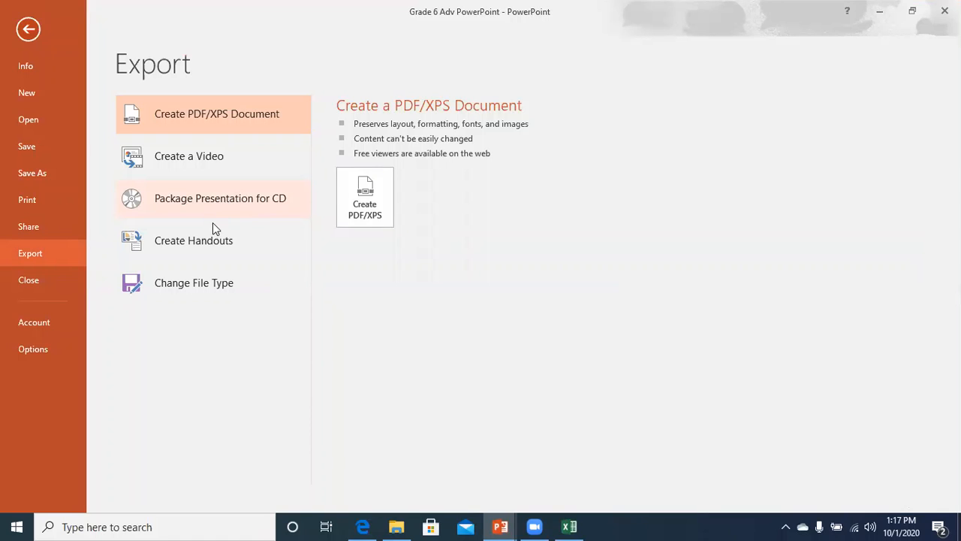
left_click(210, 246)
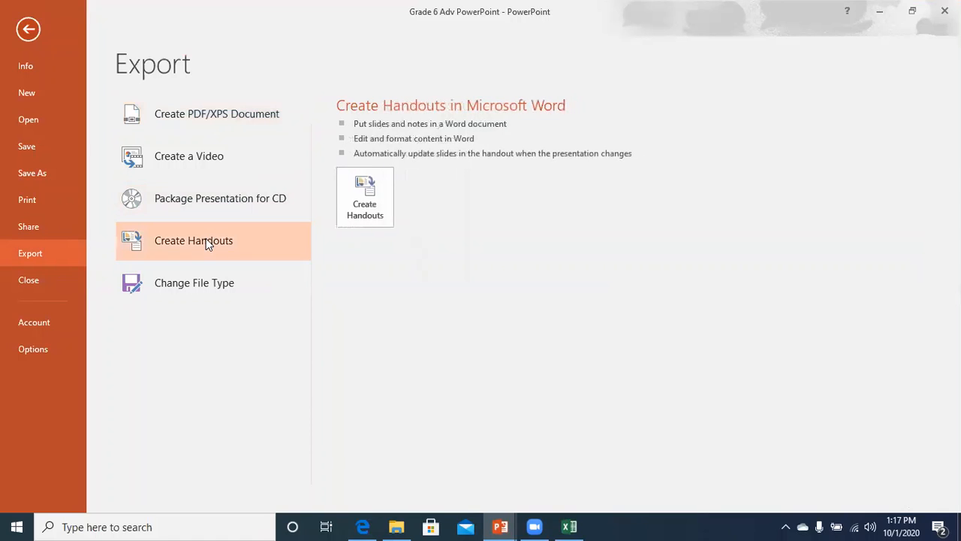
left_click(357, 189)
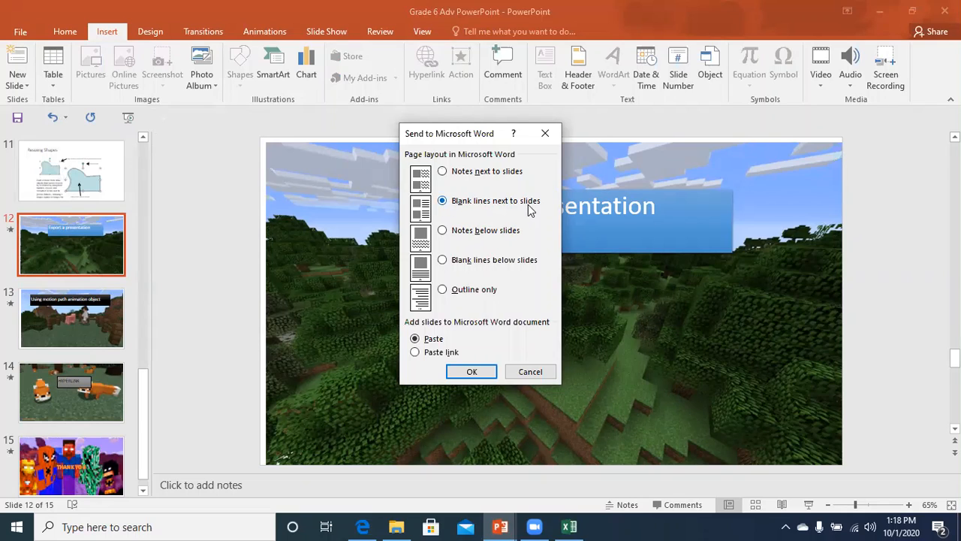
Compare the Word handout layouts, then send the slides to Word with Notes next to slides.
left_click(443, 231)
left_click(443, 293)
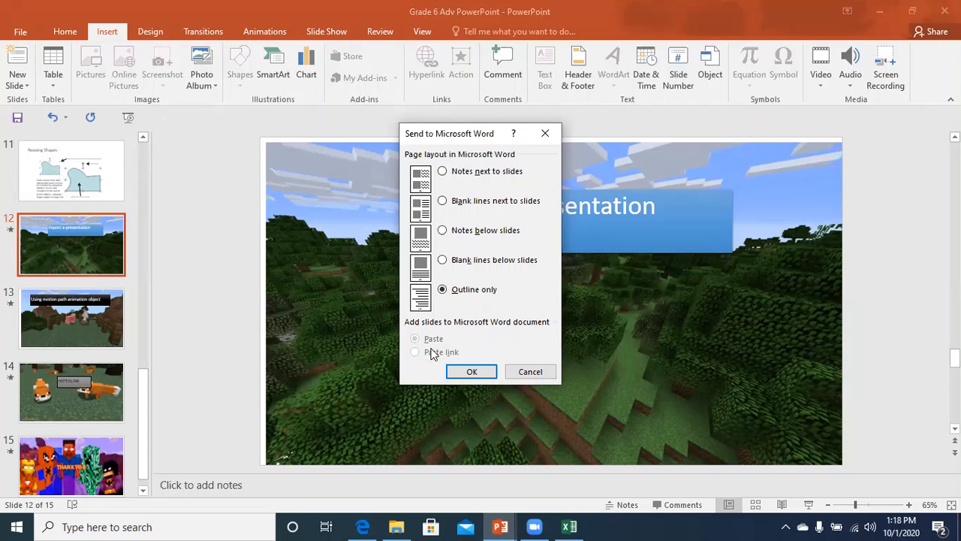
left_click(443, 261)
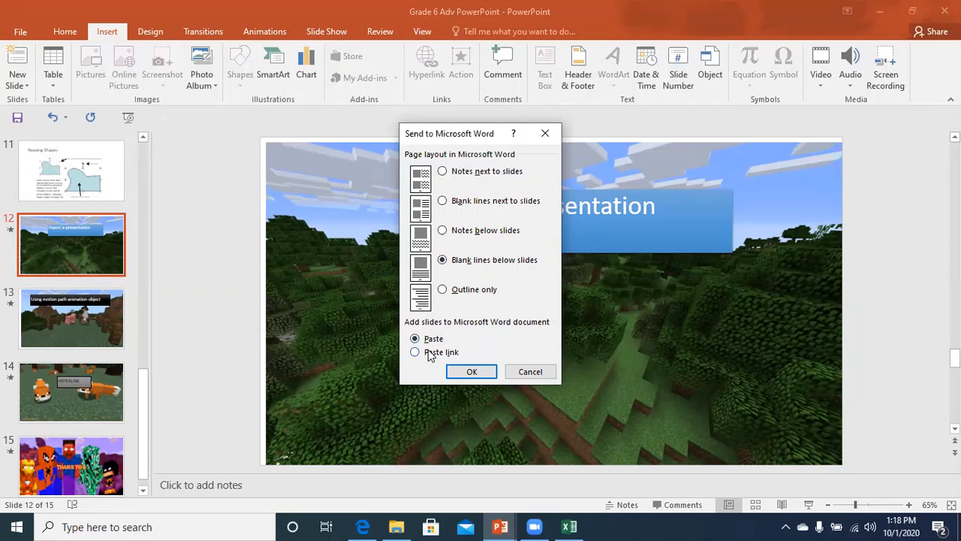
left_click(443, 229)
left_click(417, 356)
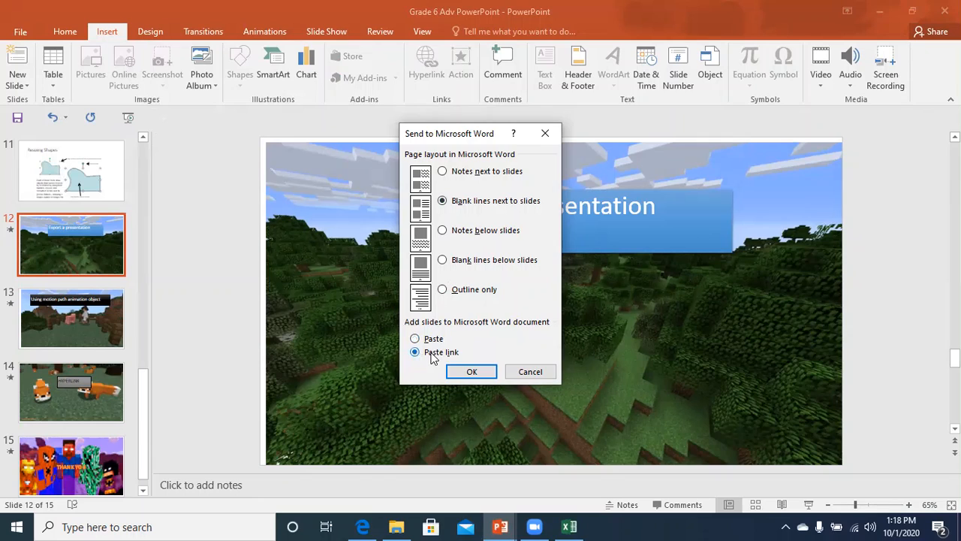
left_click(443, 172)
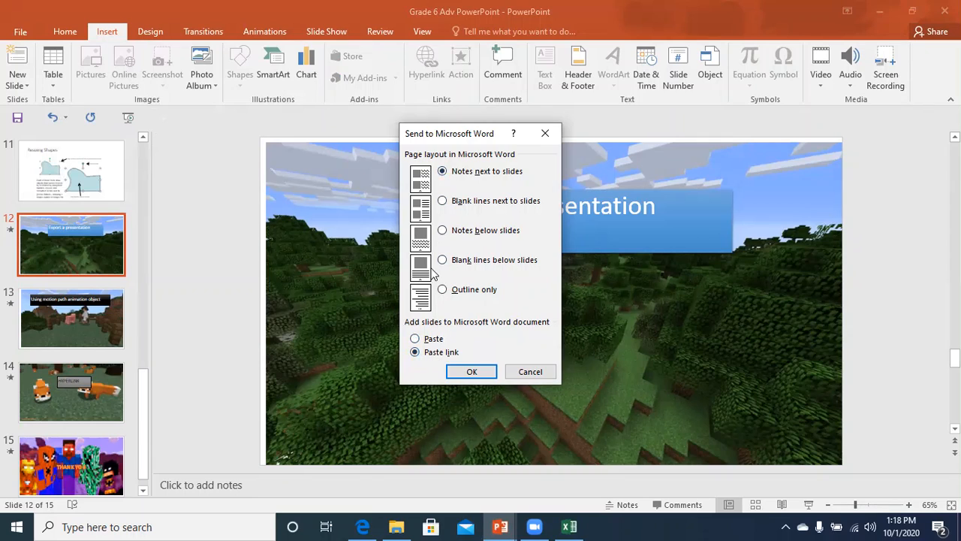
left_click(470, 371)
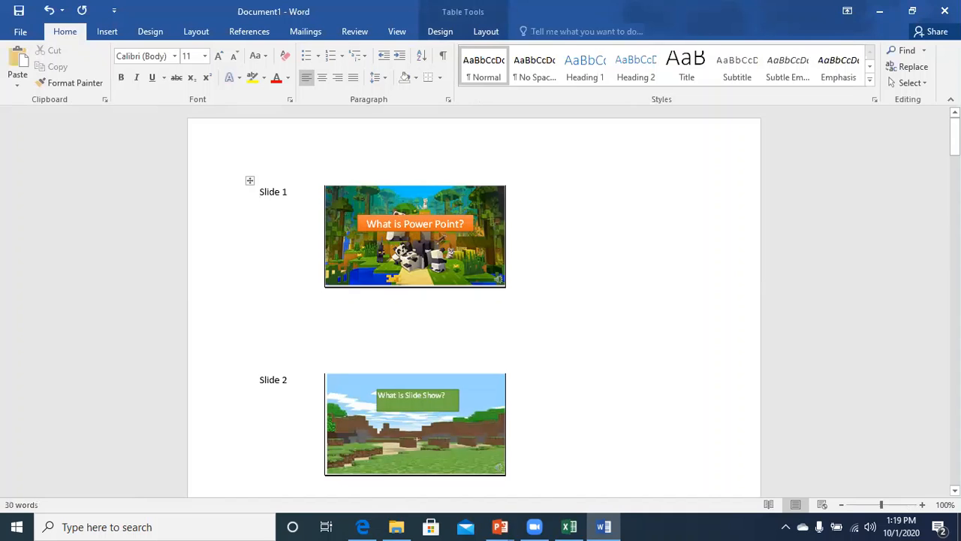
Close the Word handout document, choosing Don't Save.
mouse_move(954, 147)
left_mouse_down()
mouse_move(955, 391)
mouse_move(955, 143)
left_mouse_up()
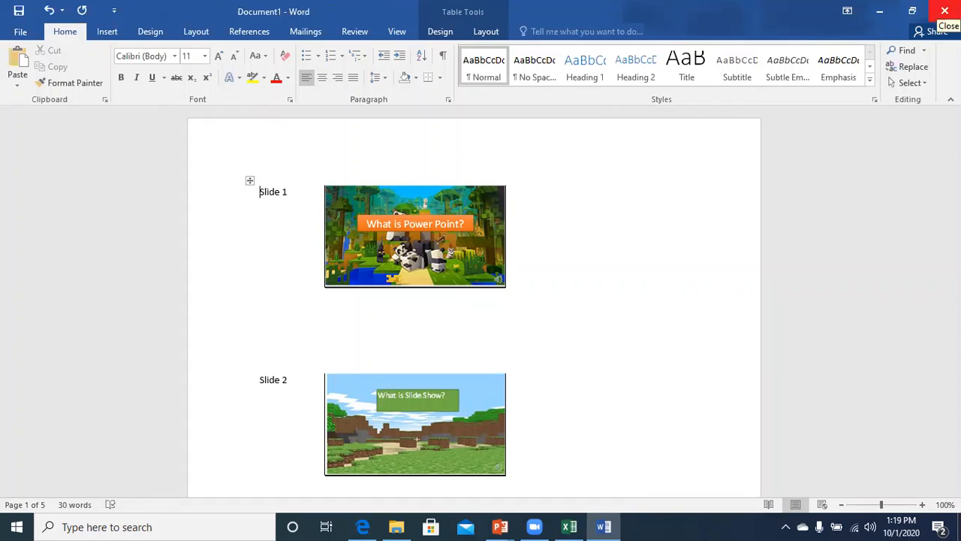
left_click(945, 11)
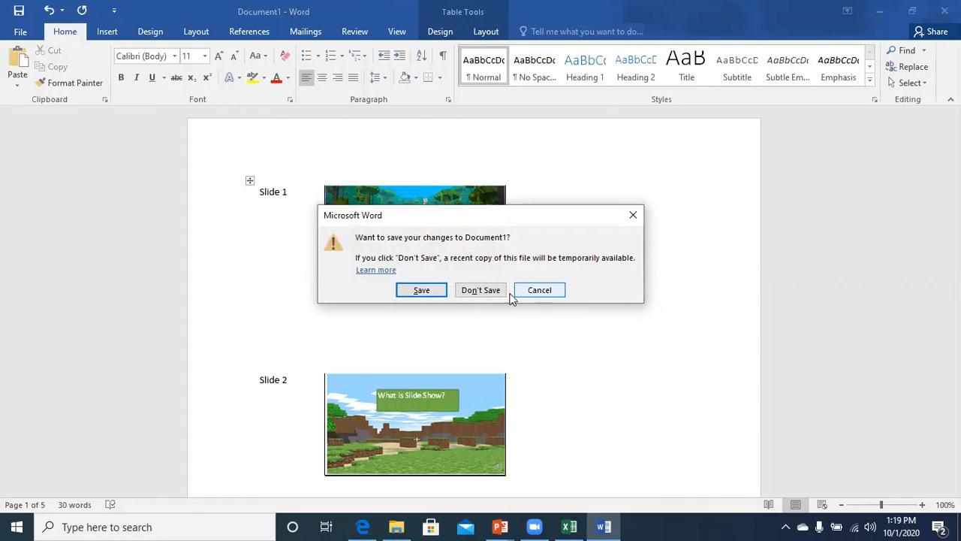
left_click(491, 292)
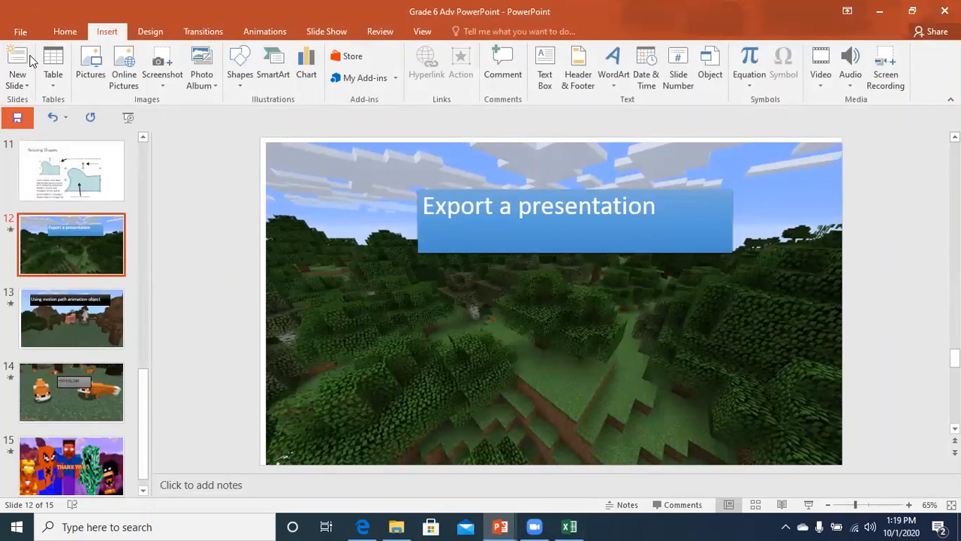
Choose PowerPoint Show under Export > Change File Type and bring up Save As.
left_click(19, 30)
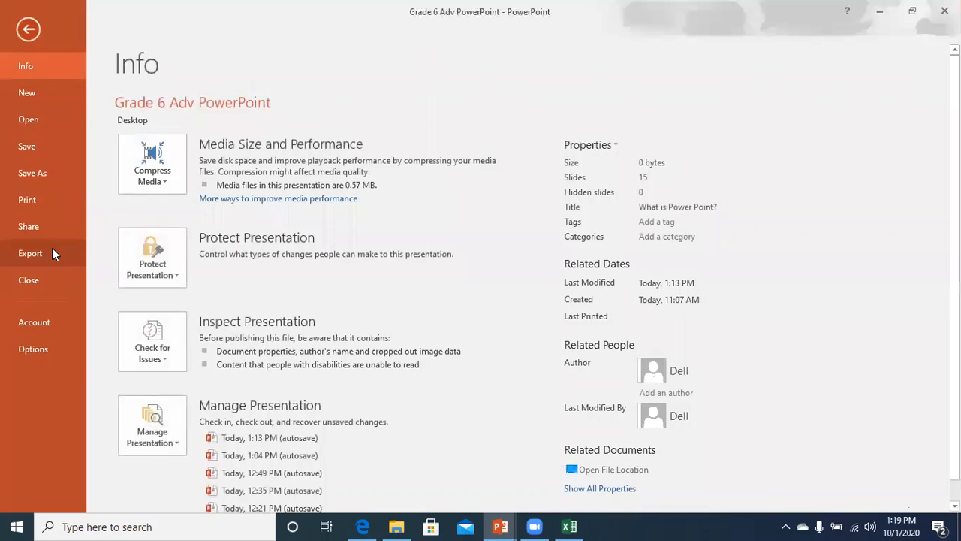
left_click(52, 254)
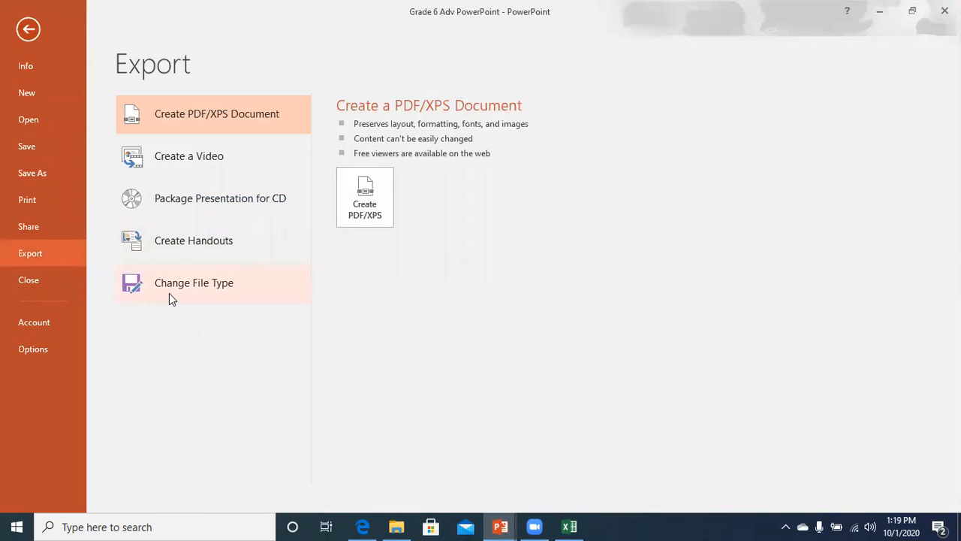
left_click(199, 291)
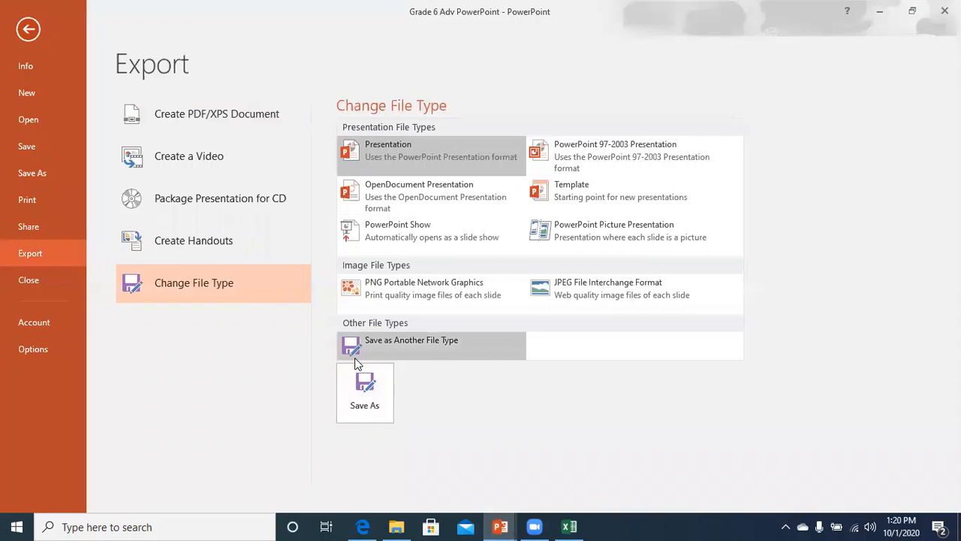
left_click(420, 344)
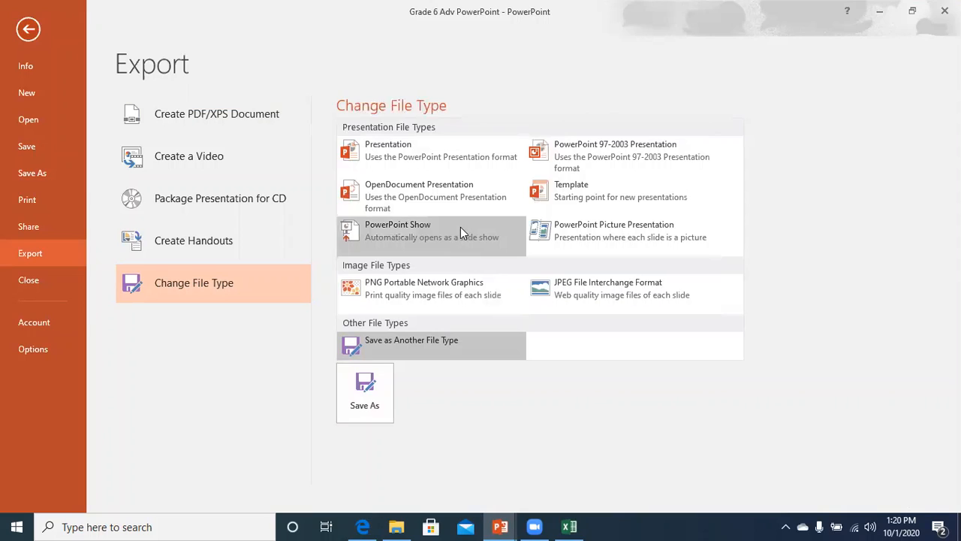
left_click(413, 230)
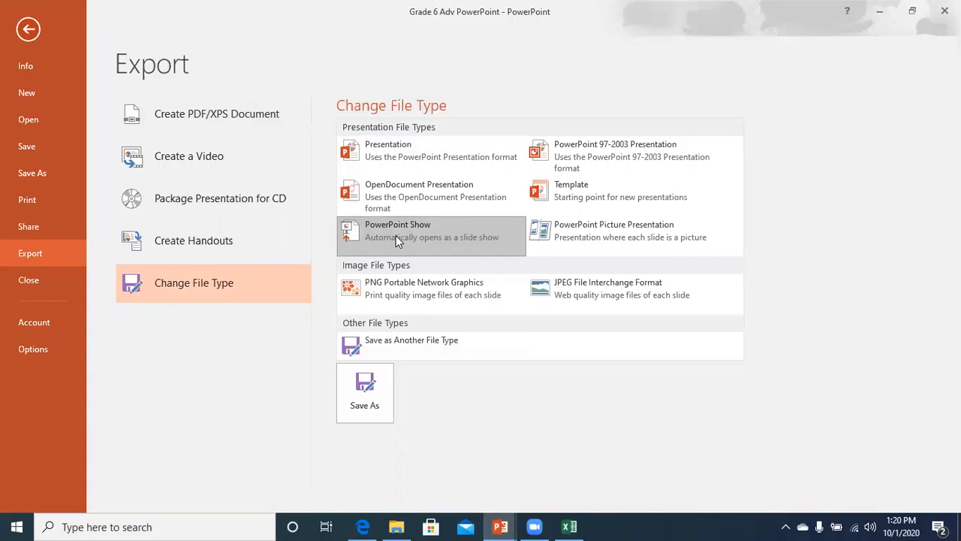
left_click(365, 385)
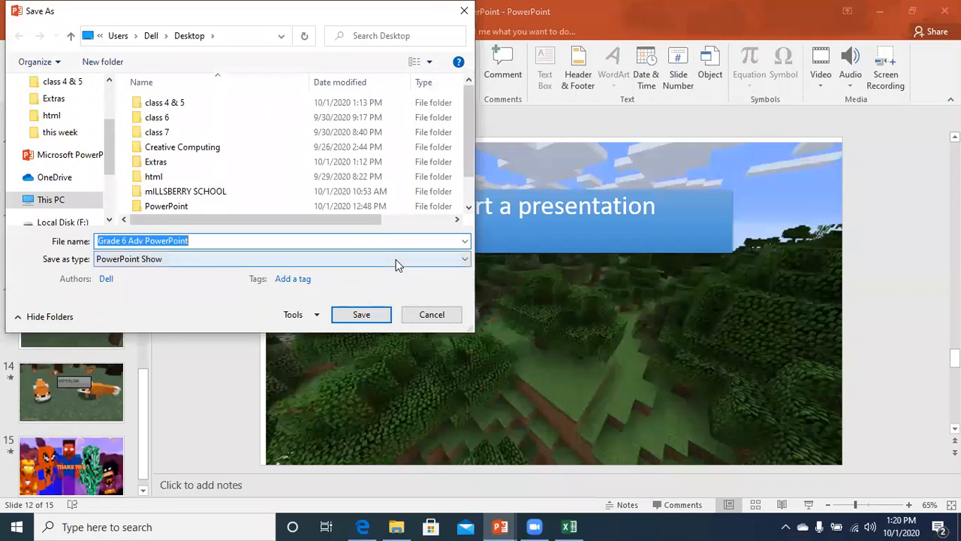
Save the deck to the Desktop as PowerPoint Show 'Grade 6 Adv PowerPoint'.
left_click(396, 259)
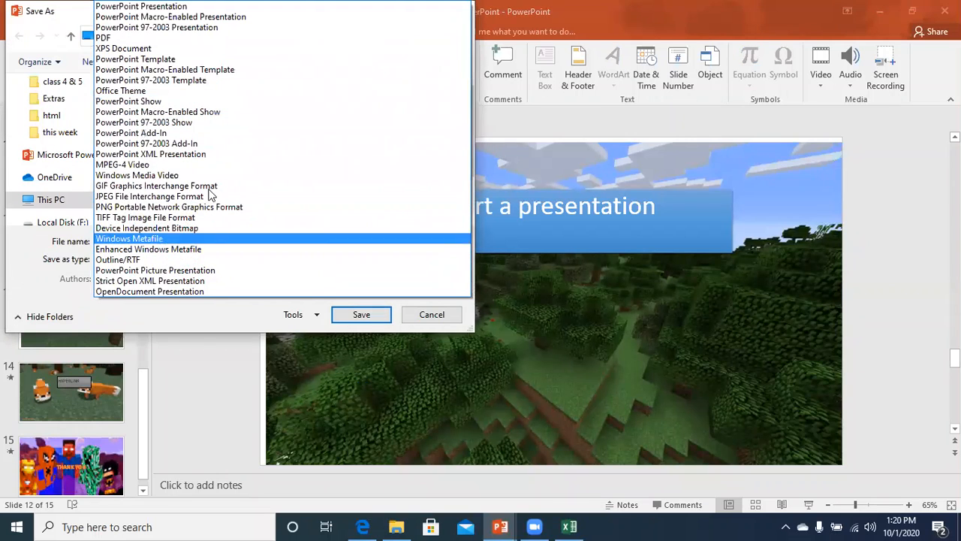
left_click(195, 309)
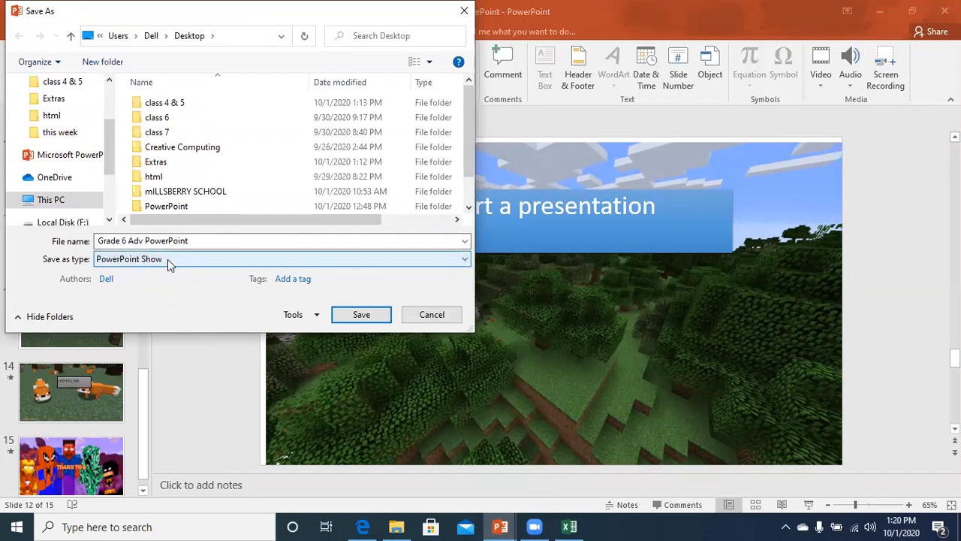
left_click(361, 315)
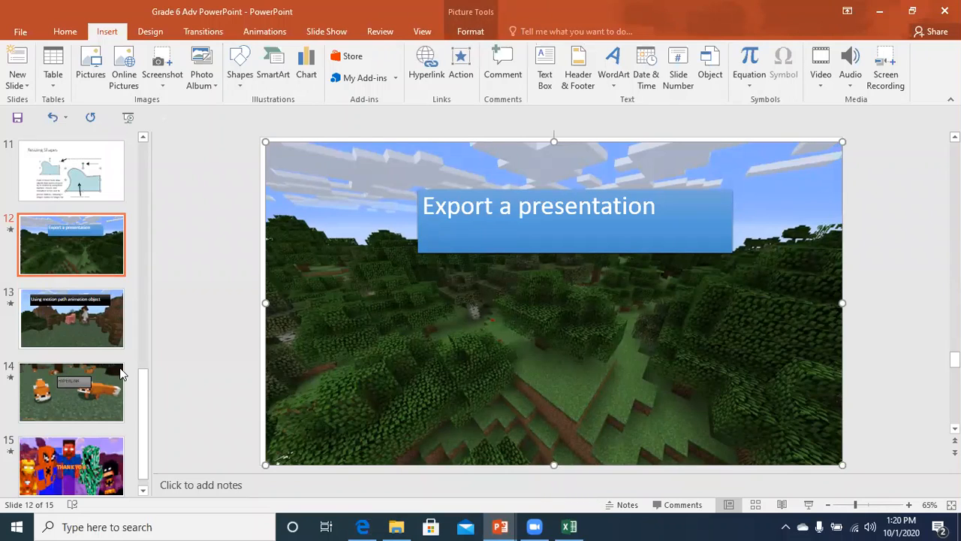
Go to slide 13 and select its 'Using motion path animation object' title.
left_click(77, 319)
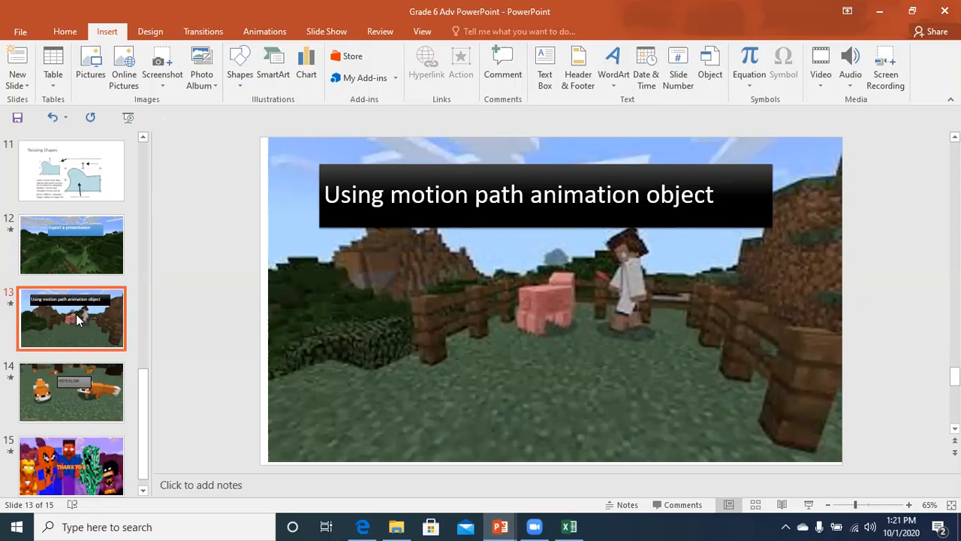
left_click(365, 167)
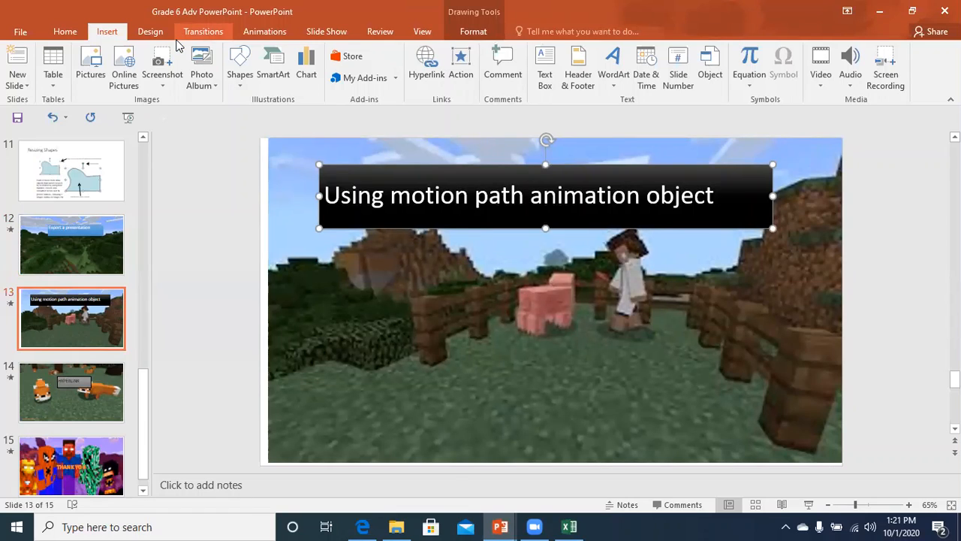
Give the slide 13 title a Curvy Right motion path and play the show from slide 13.
left_click(262, 39)
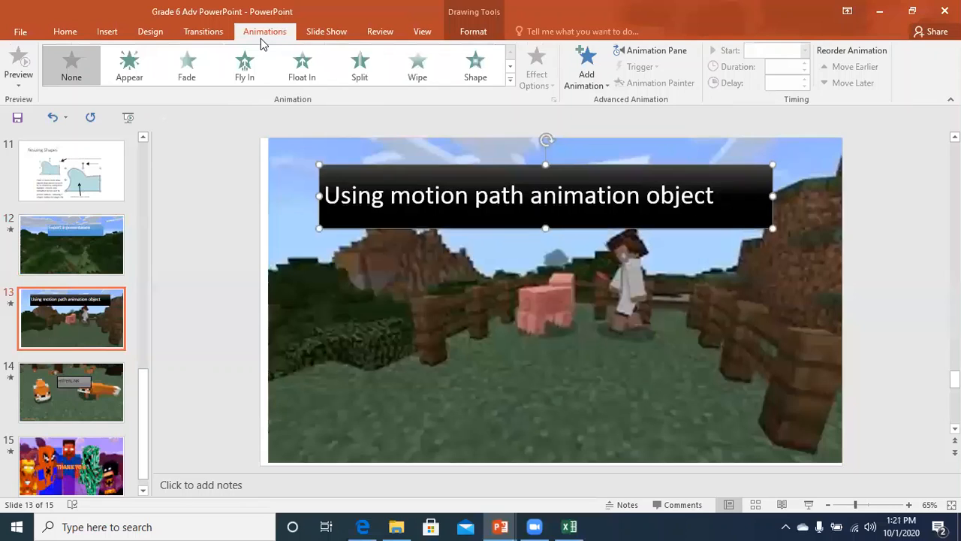
left_click(510, 83)
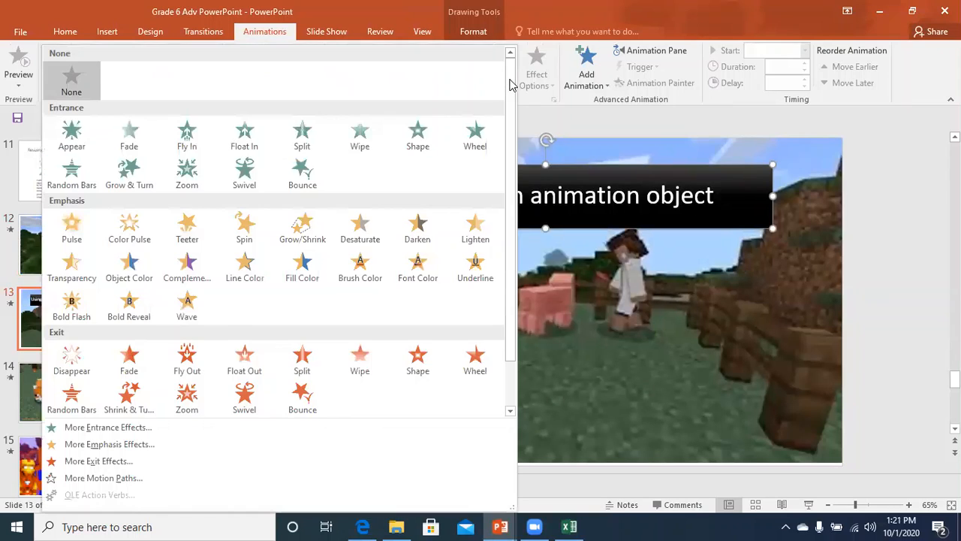
left_click(119, 479)
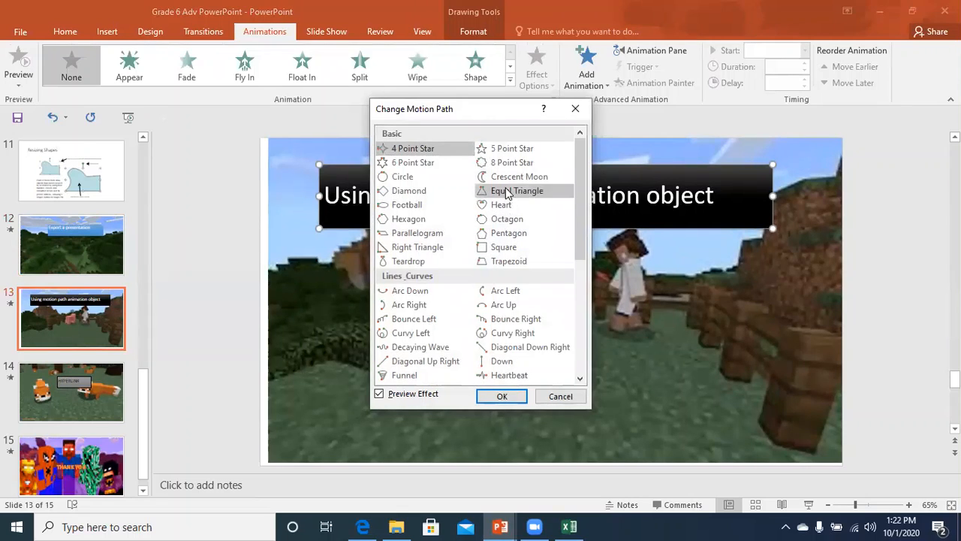
left_click(433, 233)
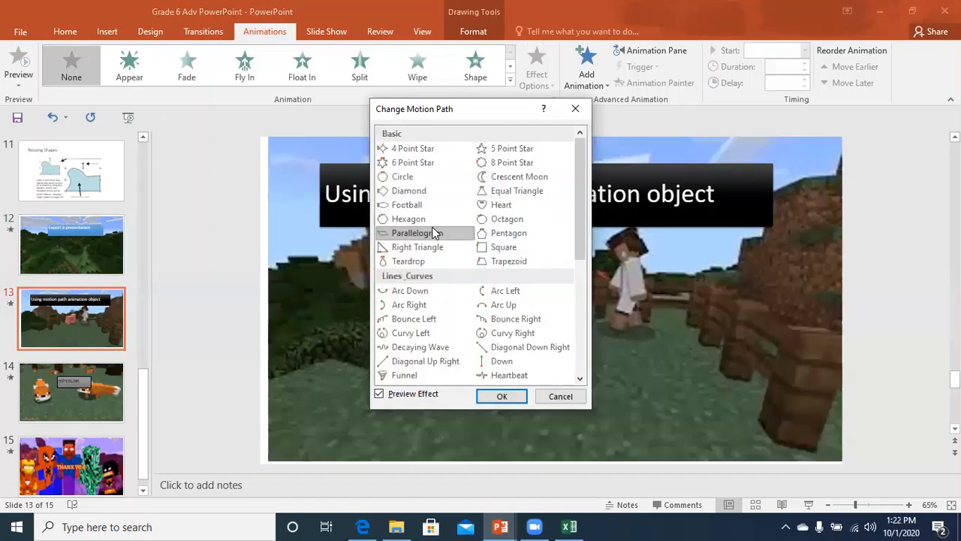
left_click(497, 235)
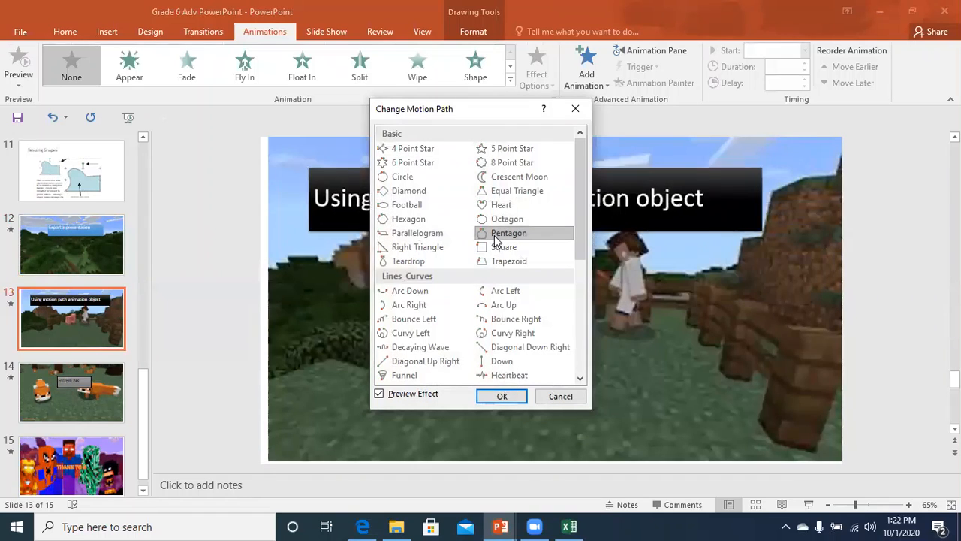
left_click(502, 264)
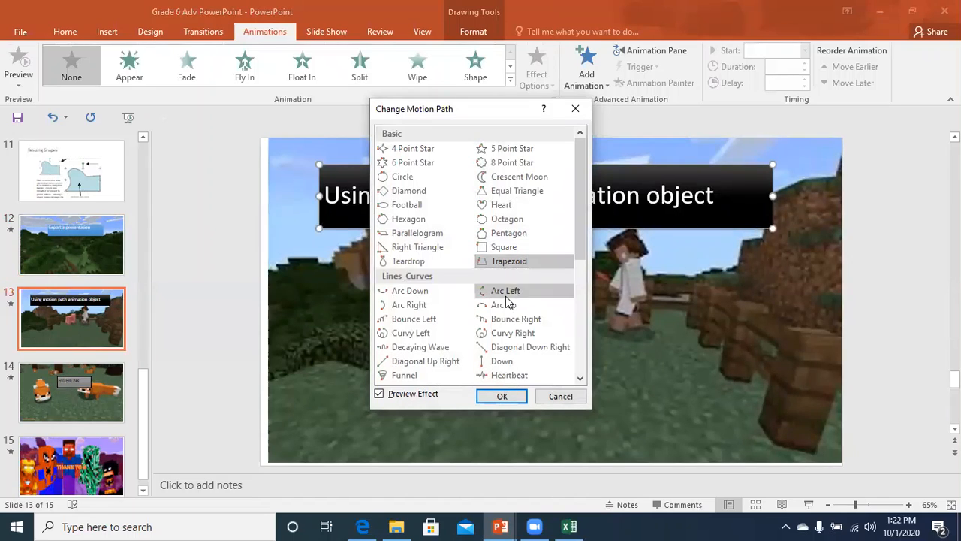
left_click(415, 319)
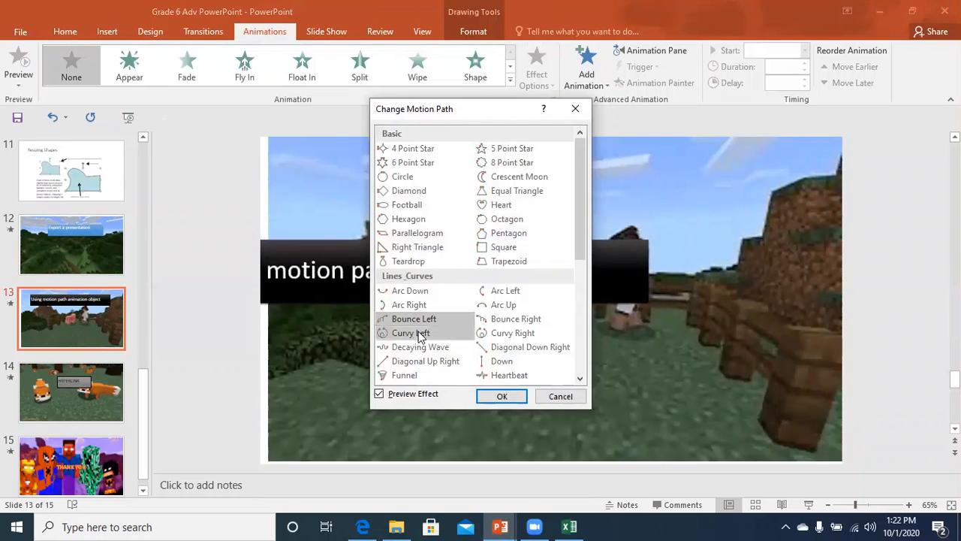
left_click(502, 338)
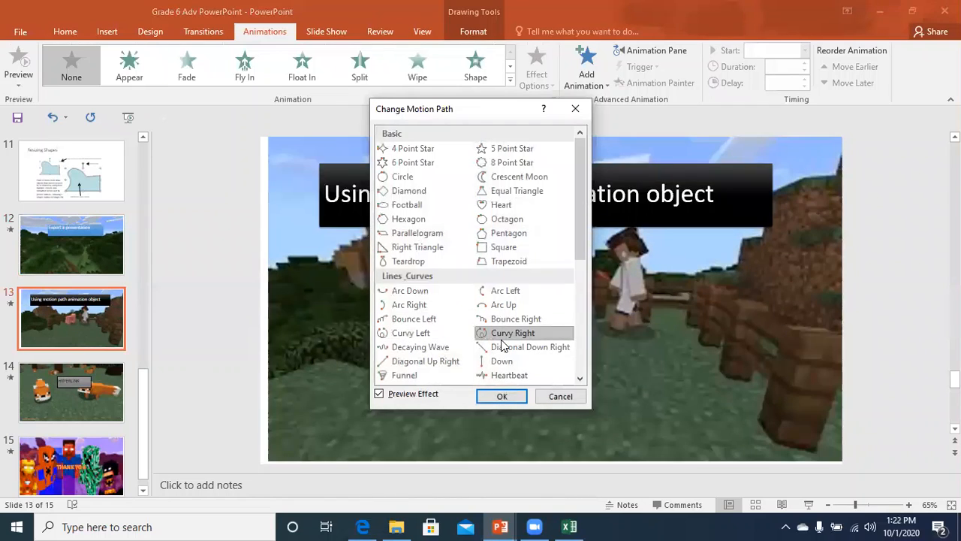
left_click(498, 396)
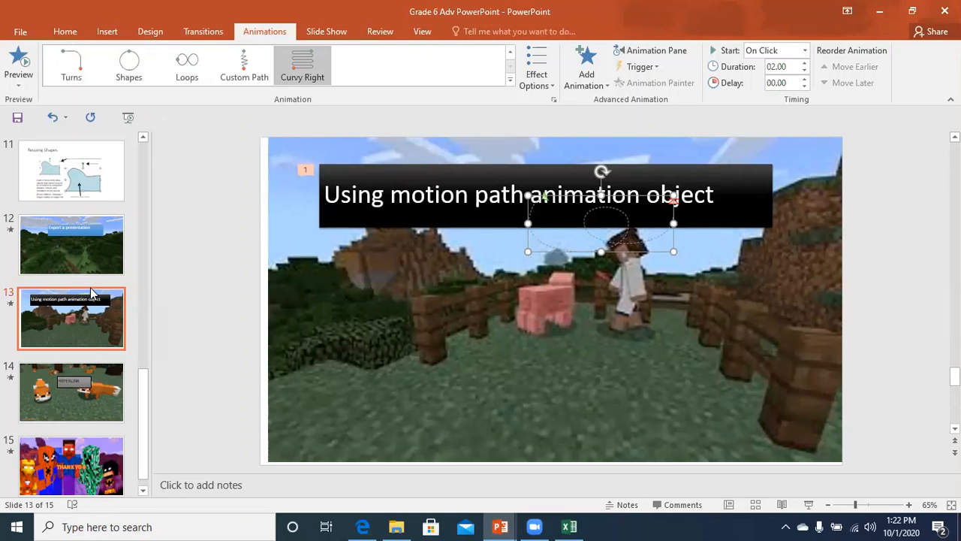
key("shift+F5")
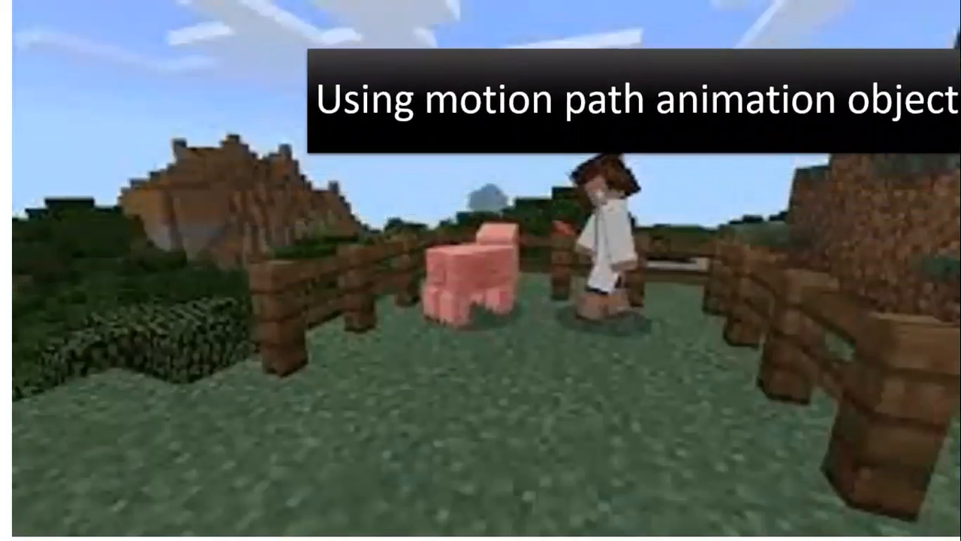
Advance the show to slide 14, 'HYPERLINK', then exit back to editing view.
key("Right")
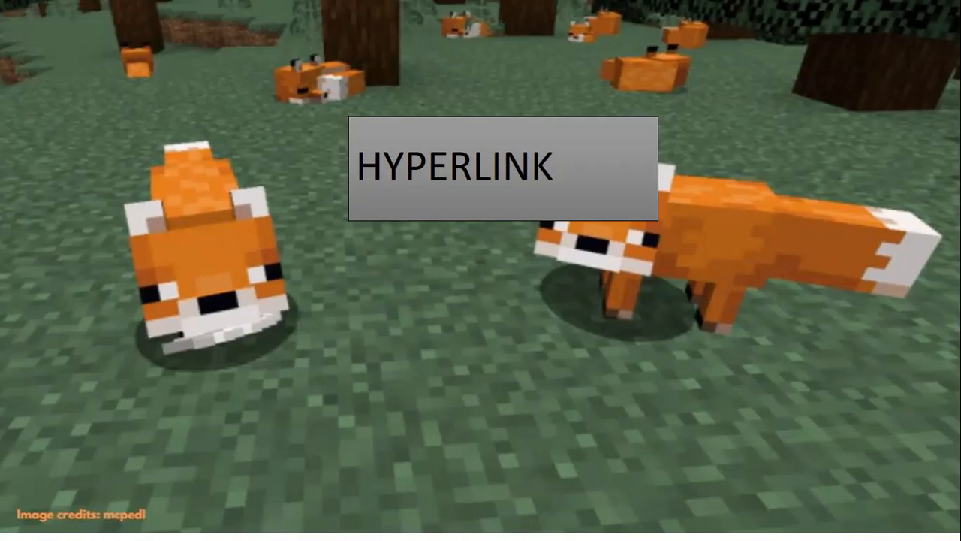
key("Escape")
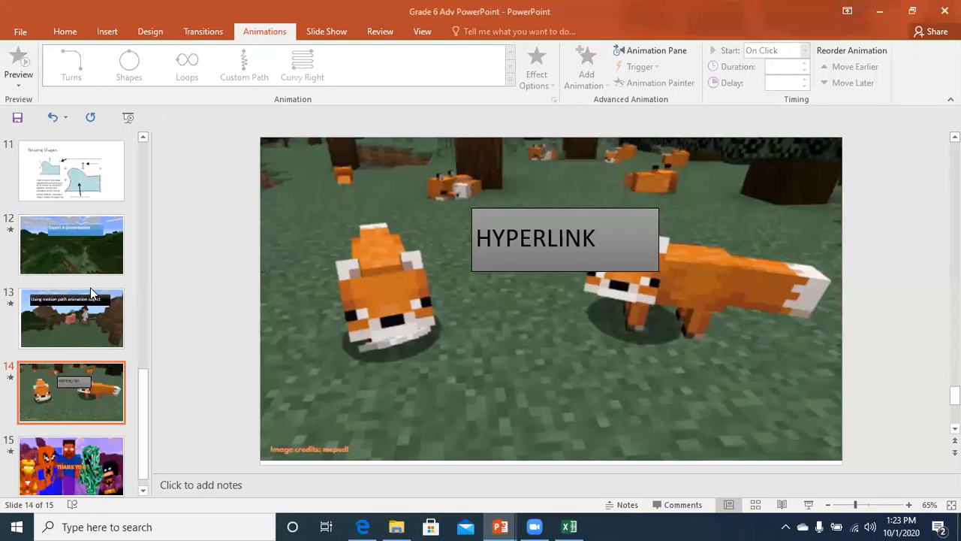
Go to slide 14, the HYPERLINK slide with the fox scene.
left_click(85, 204)
key("End")
key("Page_Up")
key("Page_Up")
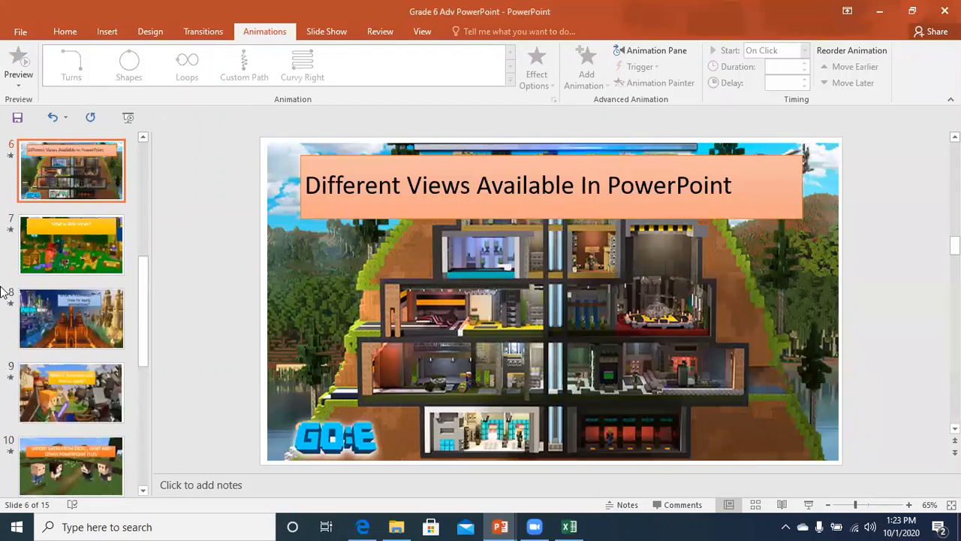
scroll(80, 443, "down", 2)
left_click(81, 453)
key("Down")
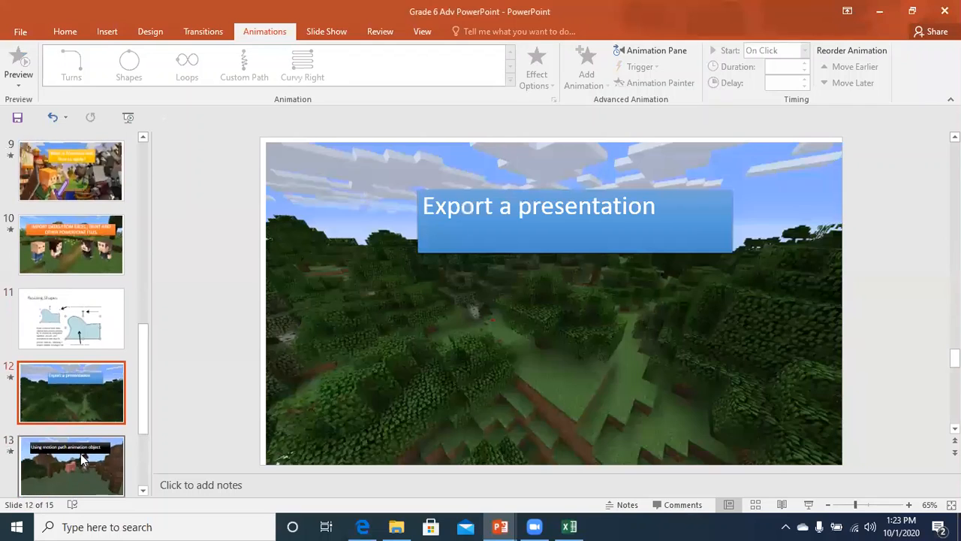
key("Down")
key("Down")
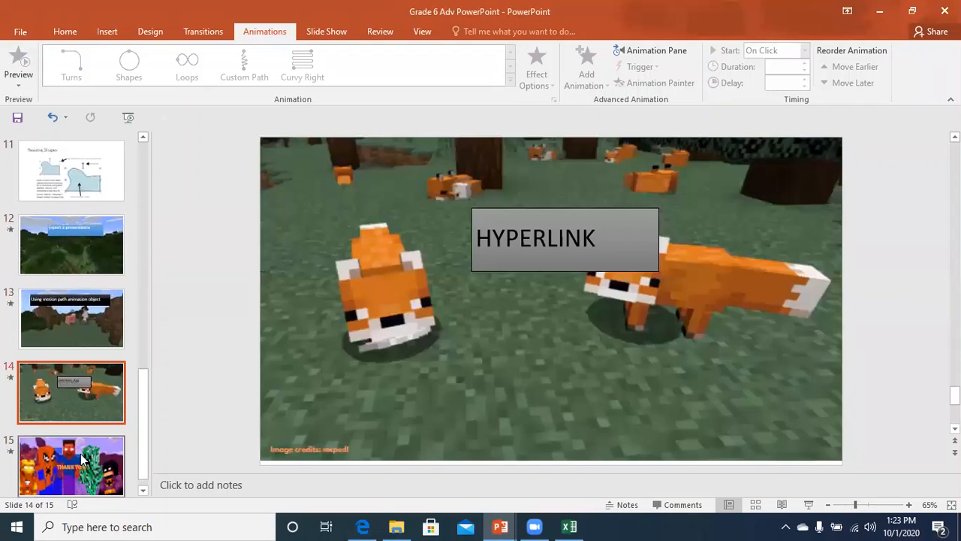
Select the HYPERLINK text box and bring up Insert Hyperlink with Ctrl+K.
left_click(443, 281)
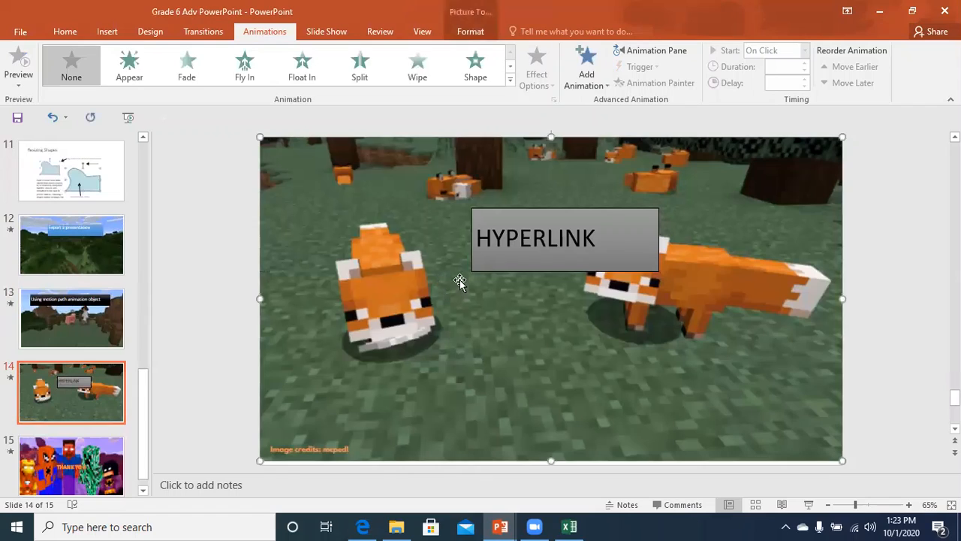
left_click(489, 268)
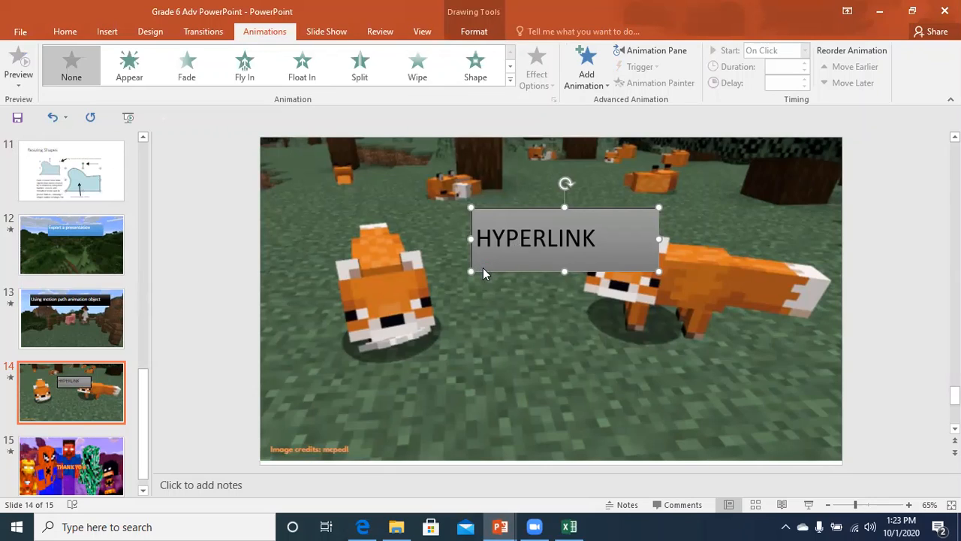
key("ctrl+k")
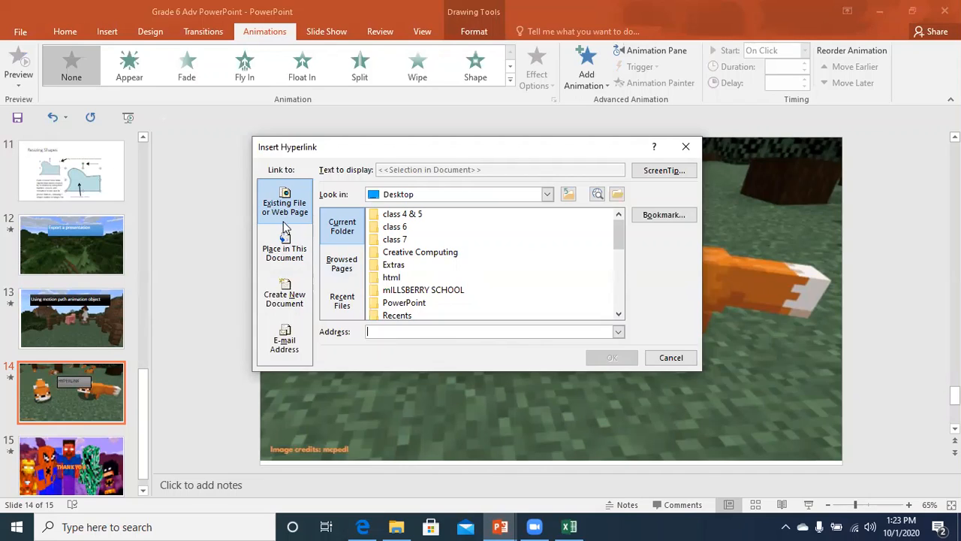
Link the HYPERLINK text to slide 1, 'What is Power Point?', as a place in this document.
left_click(283, 252)
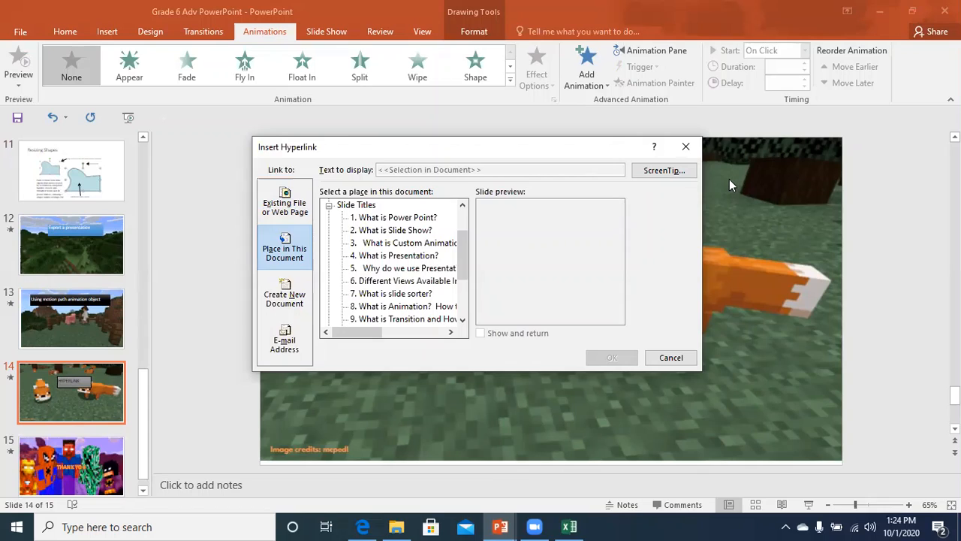
left_click_drag(464, 249, 466, 287)
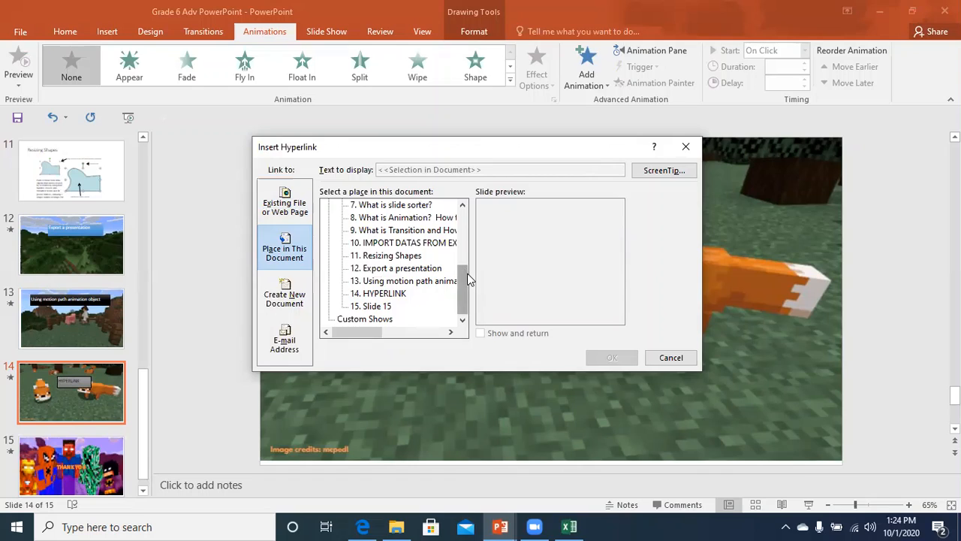
scroll(467, 280, "up", 2)
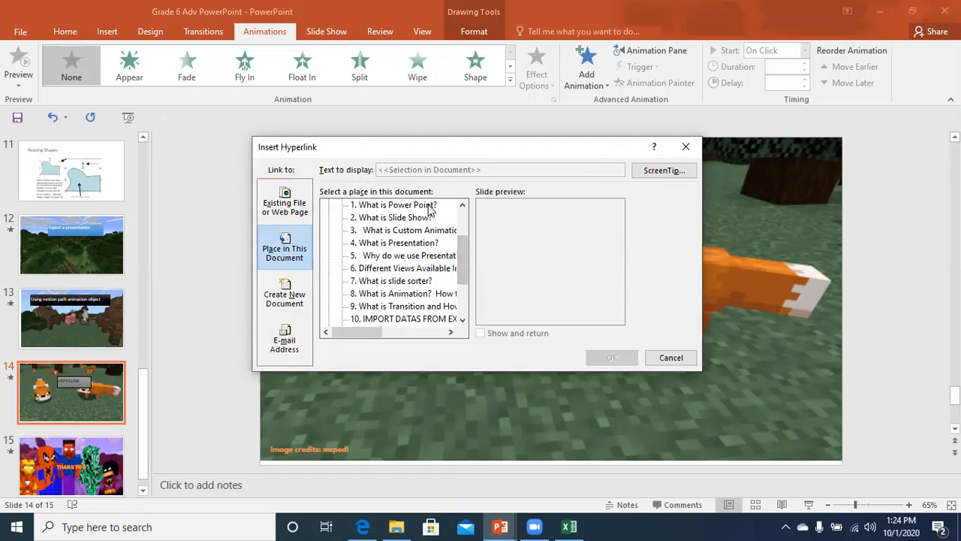
left_click(433, 206)
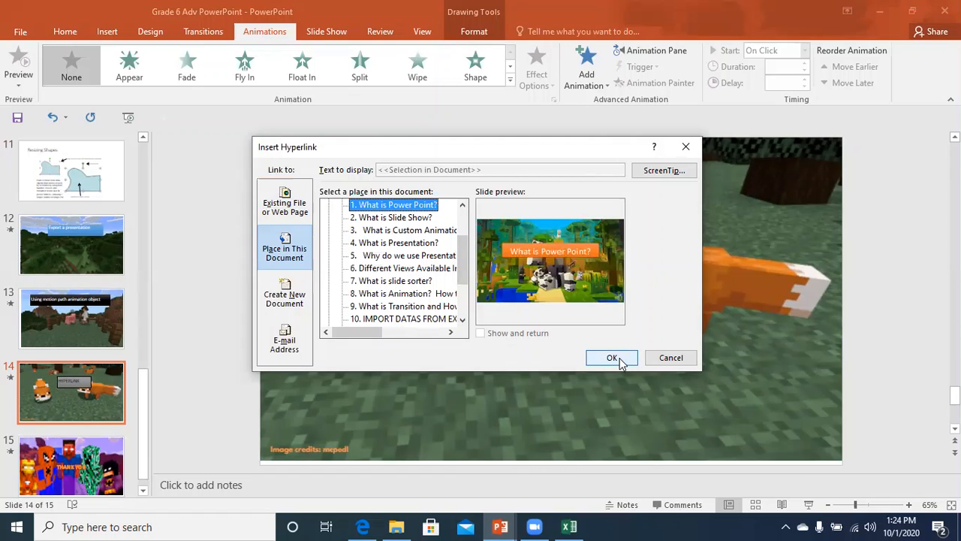
left_click(611, 359)
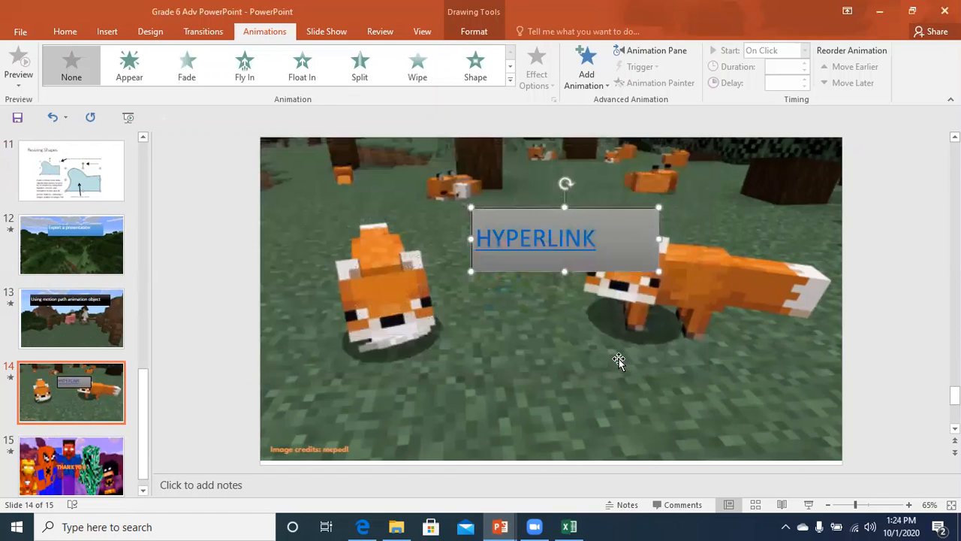
Present from slide 14, follow HYPERLINK to 'What is Power Point?', then end the show.
left_click(512, 365)
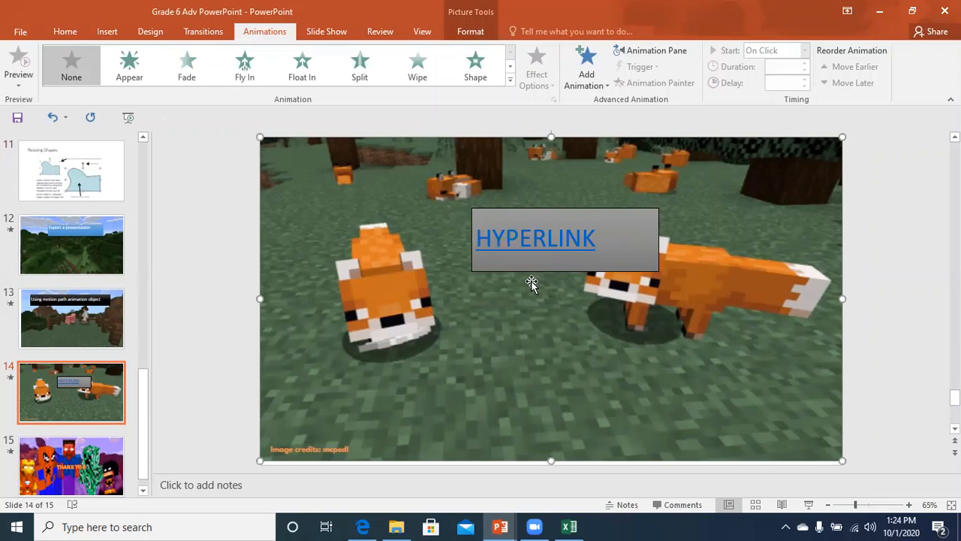
key("shift+F5")
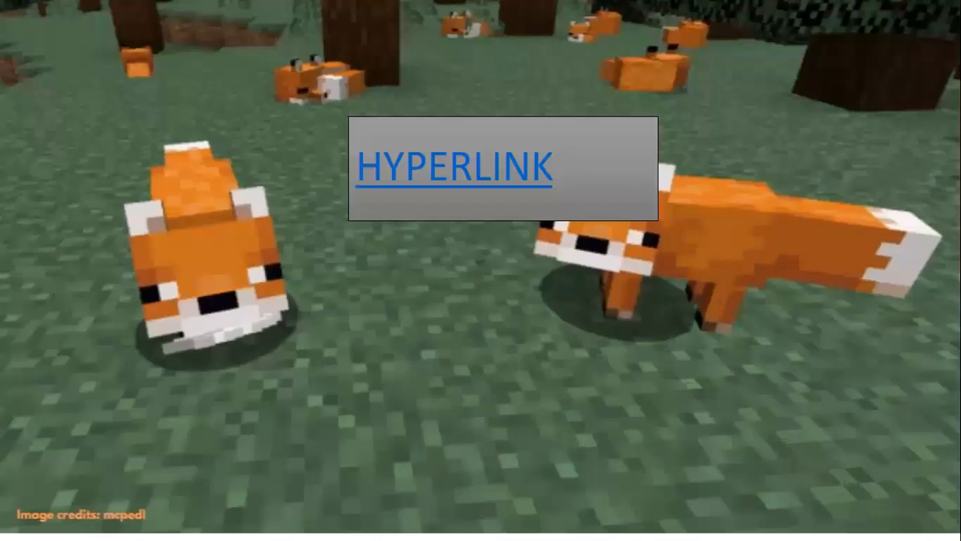
left_click(478, 186)
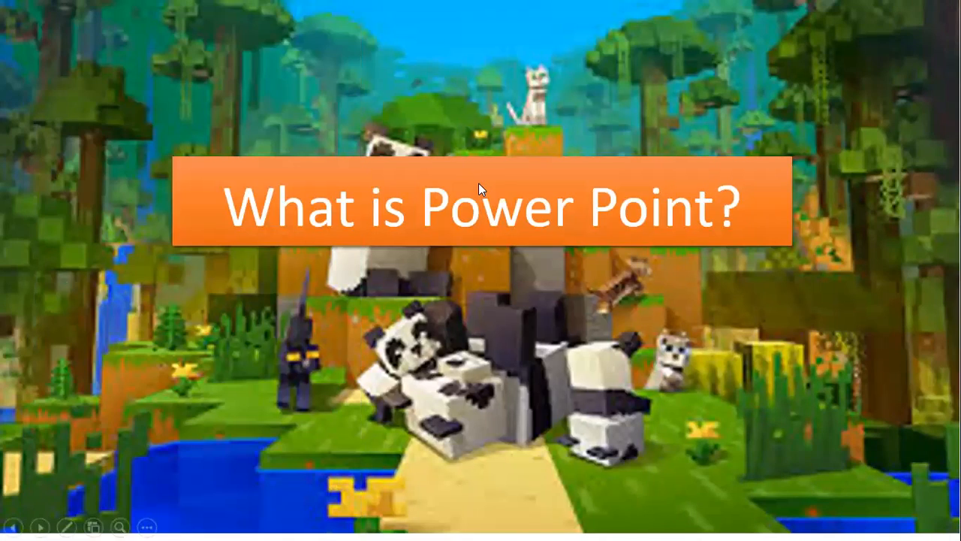
key("Escape")
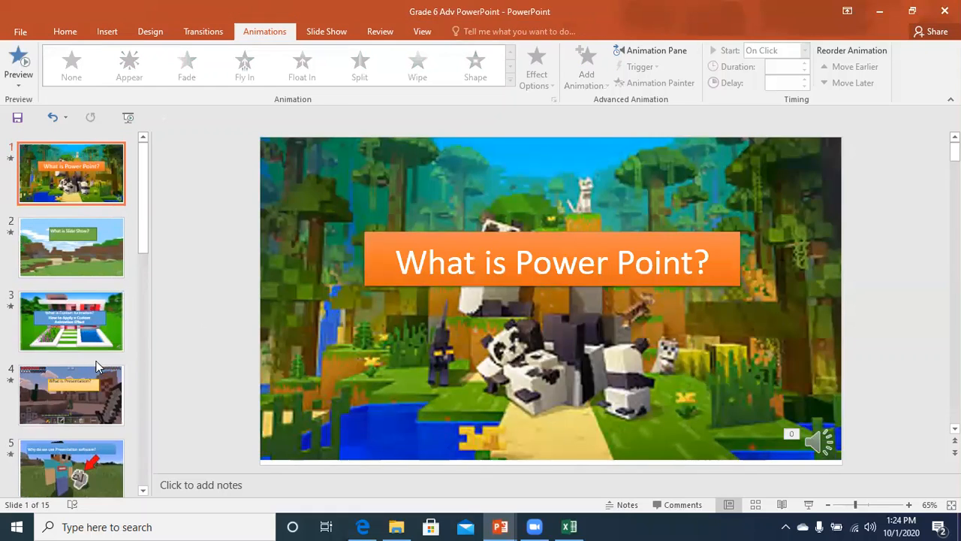
left_click_drag(145, 247, 95, 446)
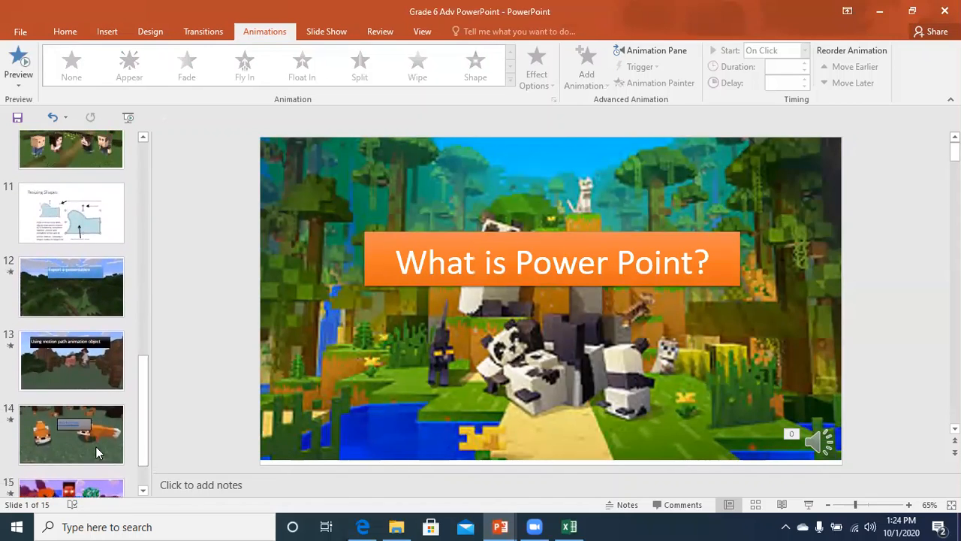
left_click(95, 448)
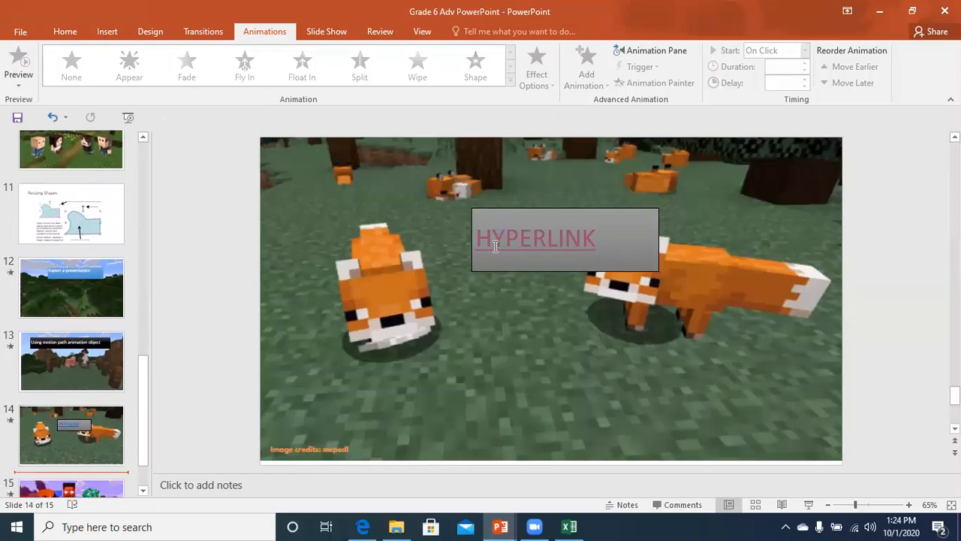
left_click(516, 215)
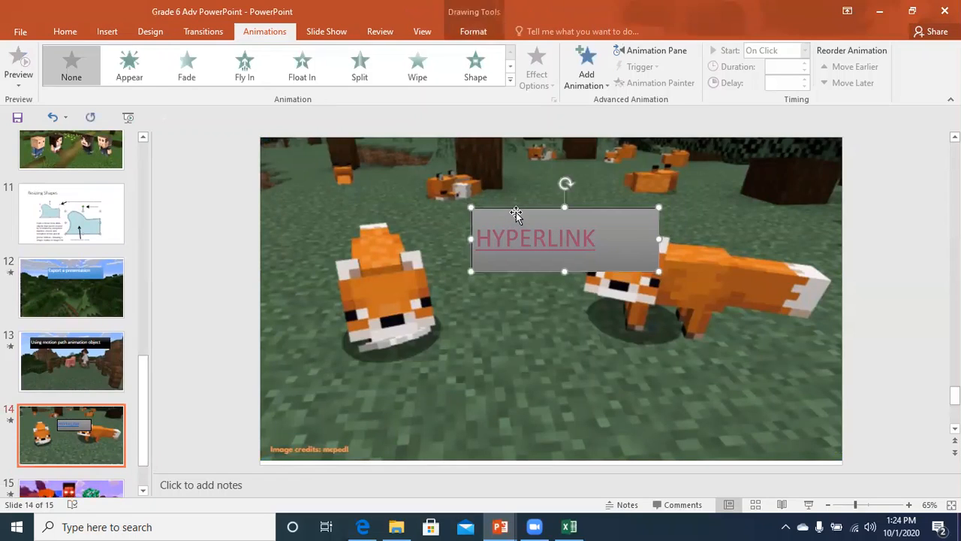
key("ctrl+k")
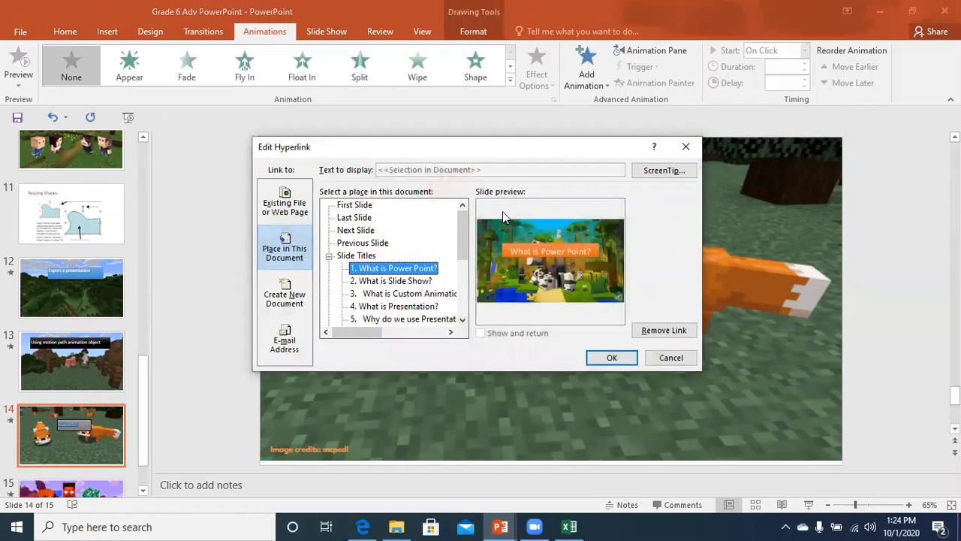
left_click(284, 210)
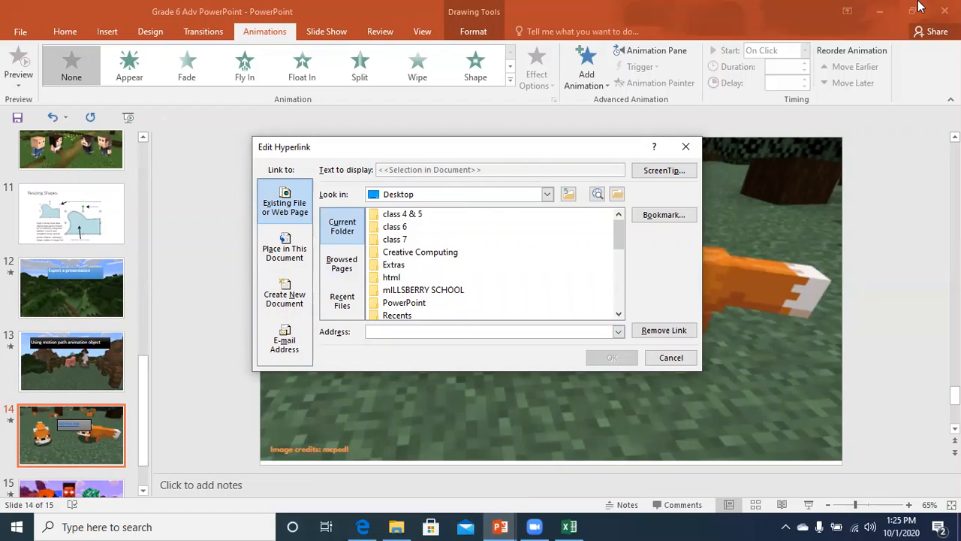
left_click(687, 148)
Dismiss the mail notification and minimize the PowerPoint, PDF, second PowerPoint and Excel windows.
left_click(907, 464)
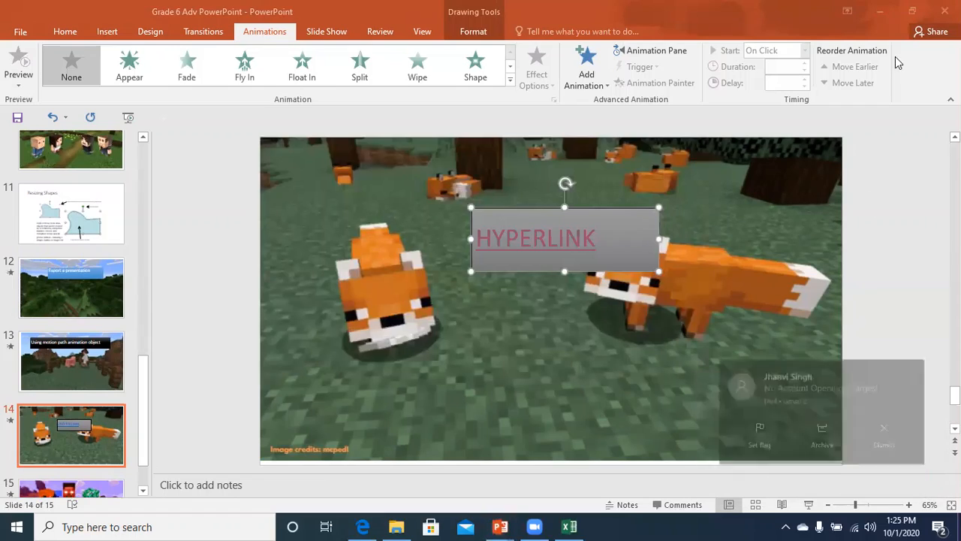
left_click(881, 11)
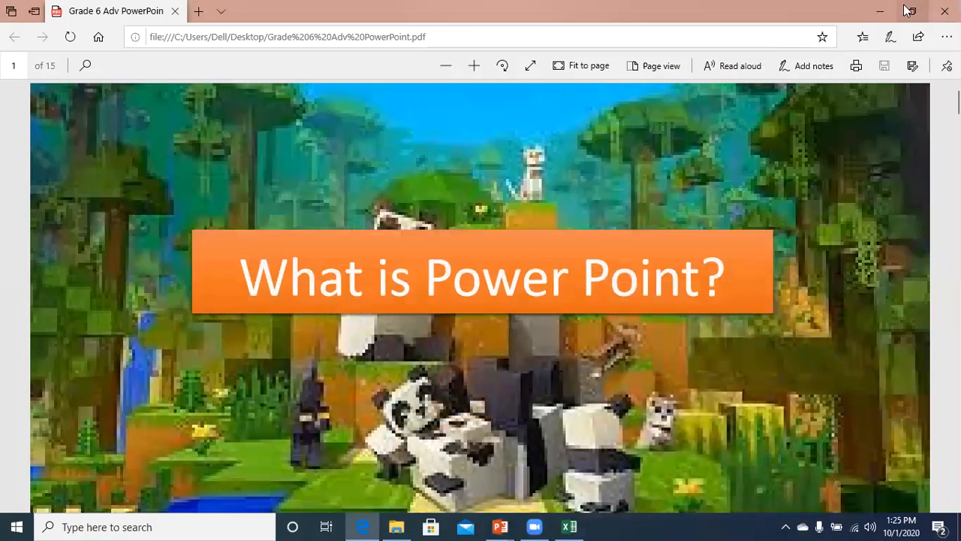
left_click(880, 11)
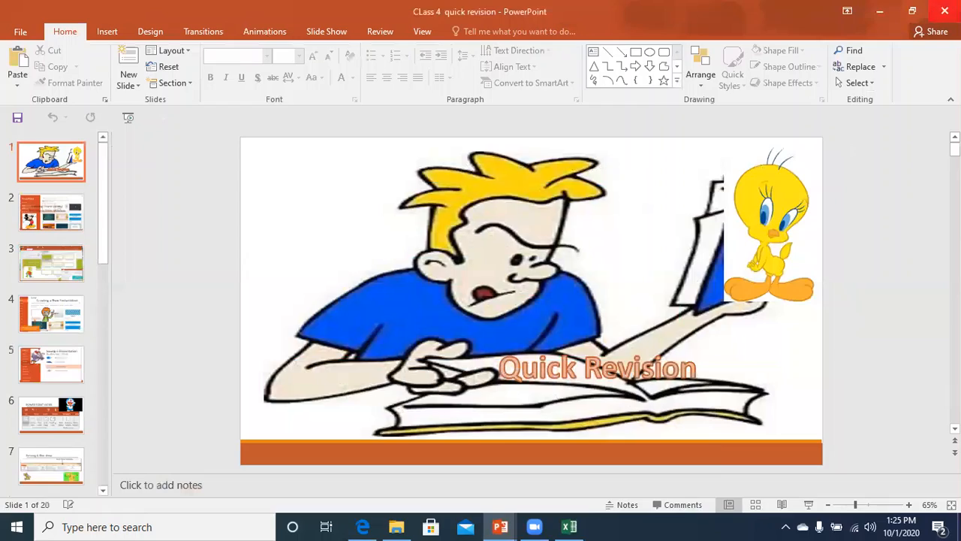
left_click(880, 10)
left_click(877, 11)
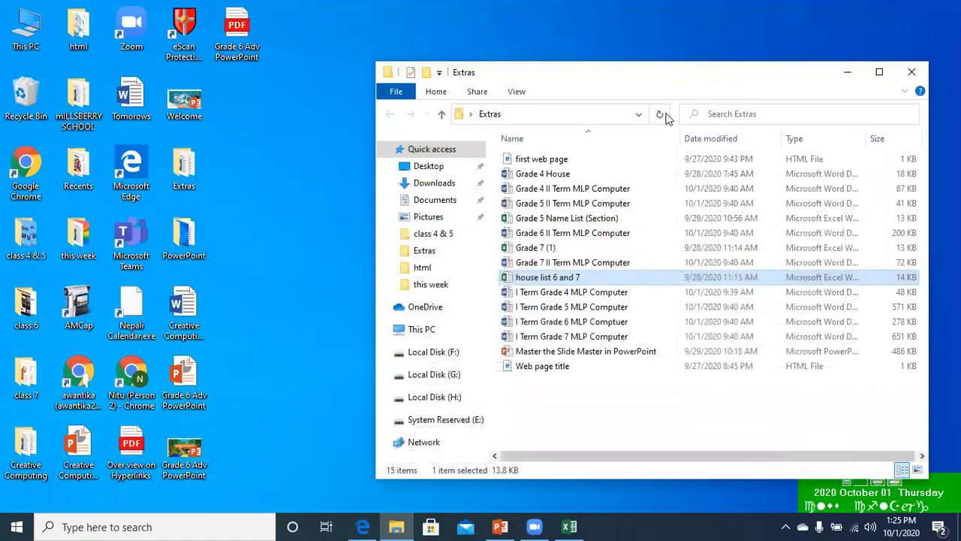
left_click(257, 229)
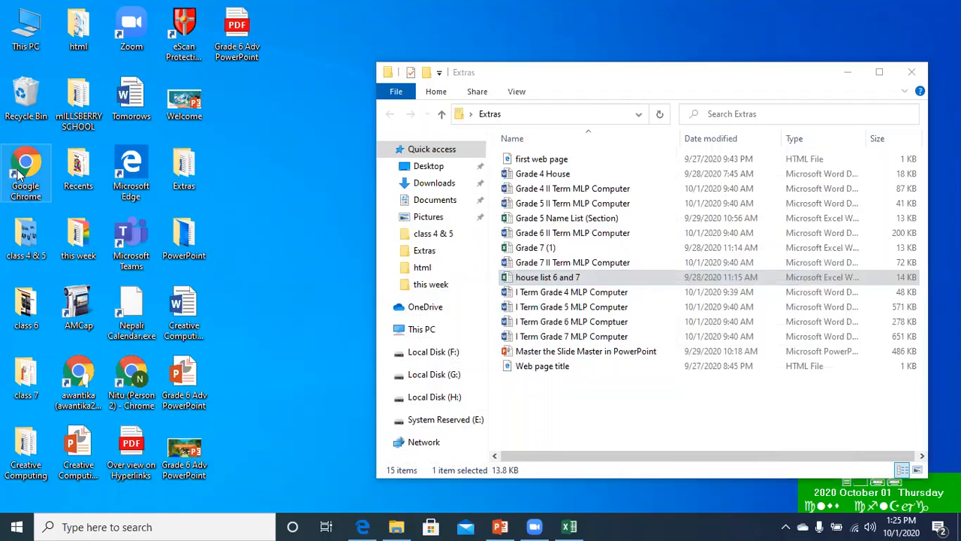
Launch Google Chrome and go to the YouTube home page.
double_click(23, 172)
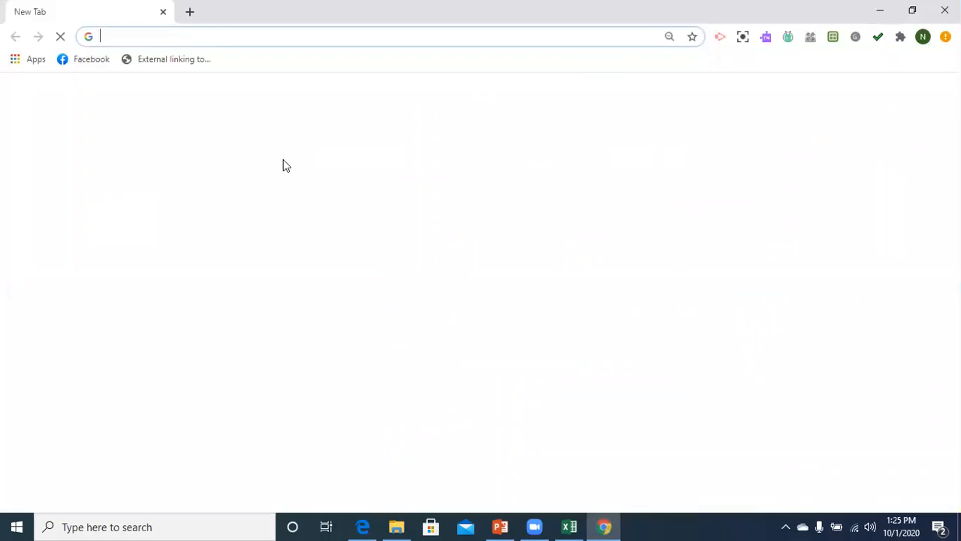
left_click(197, 38)
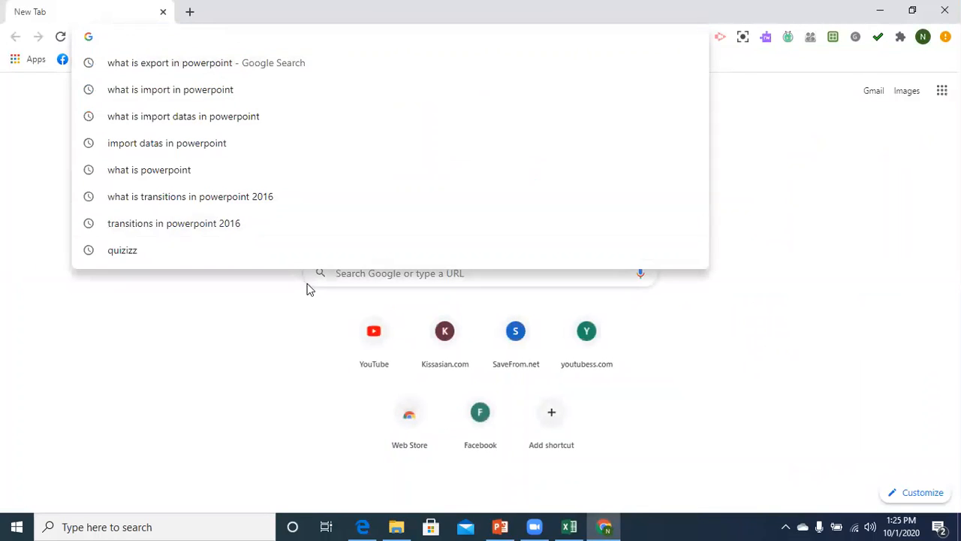
left_click(374, 344)
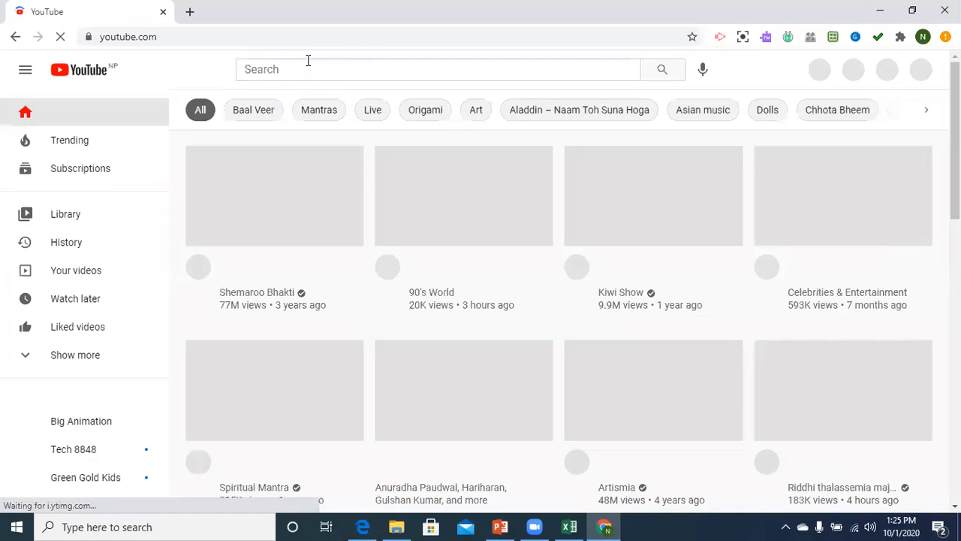
Search YouTube for 'Hyperlink', then replace the search with 'Cartoon'.
left_click(300, 66)
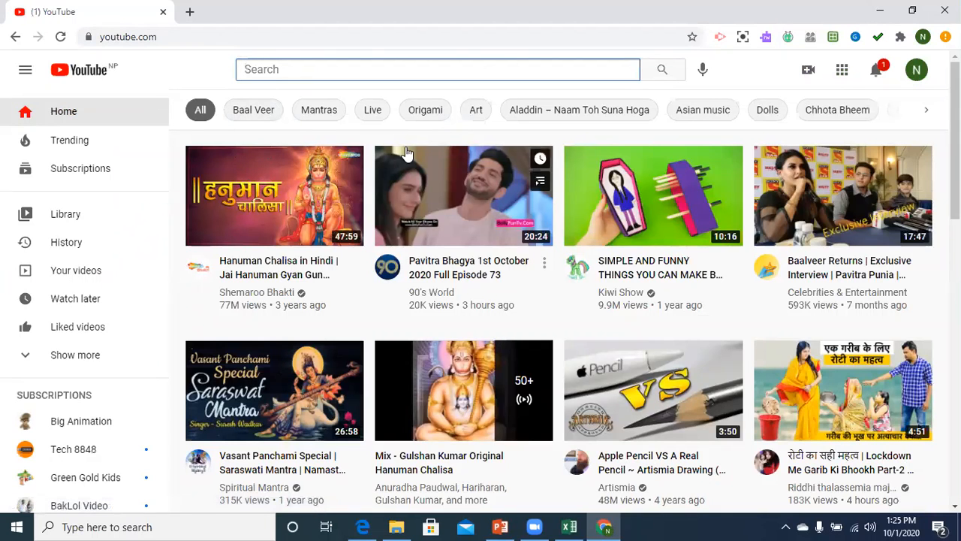
type("A")
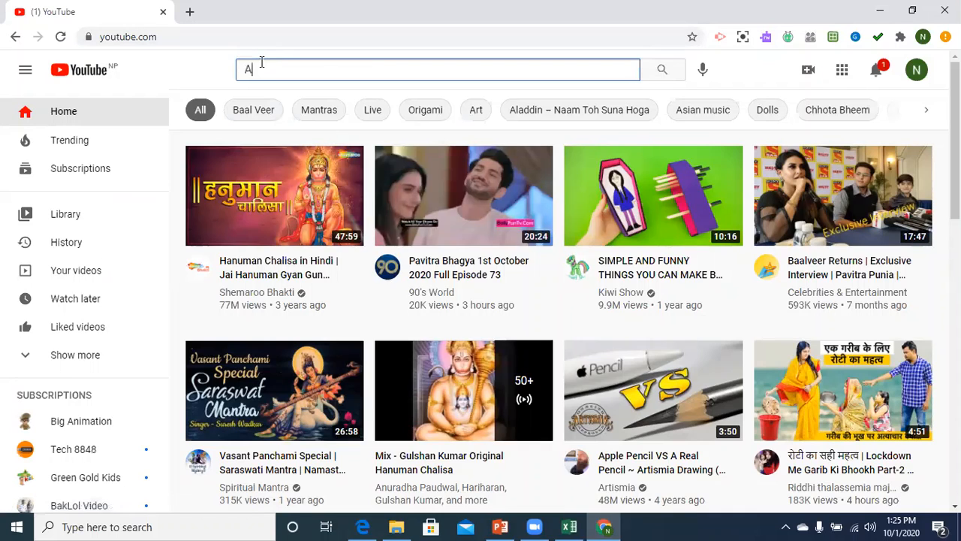
key("BackSpace")
type("Hyperlink")
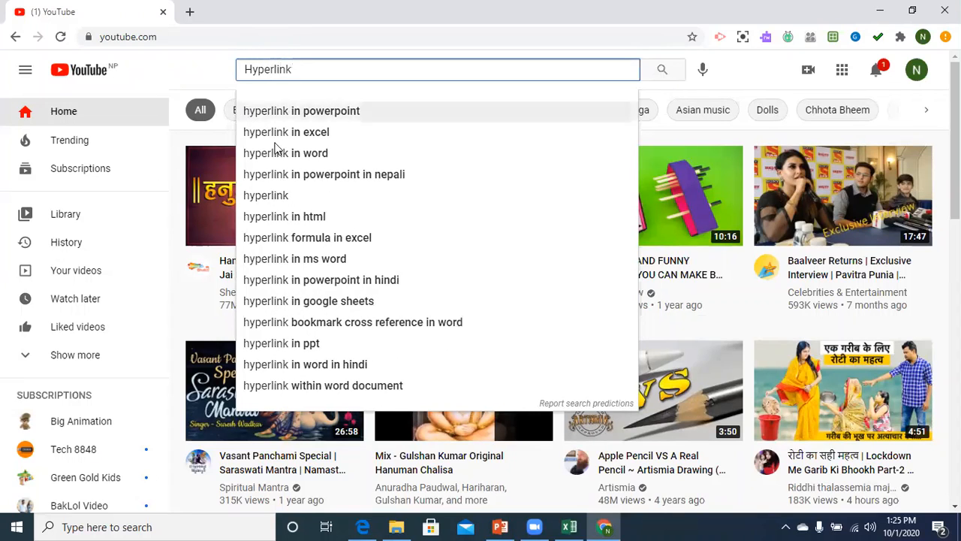
key("Return")
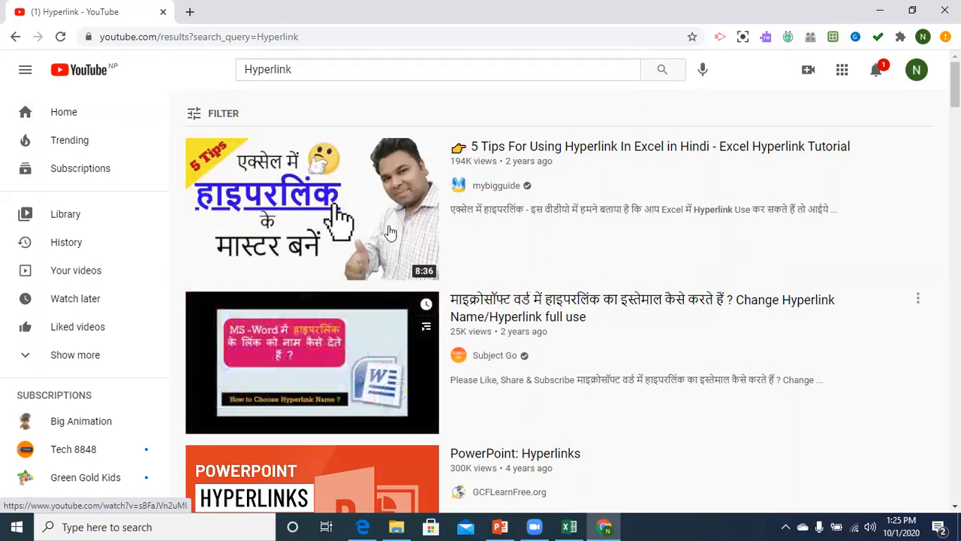
double_click(308, 75)
type("Ca")
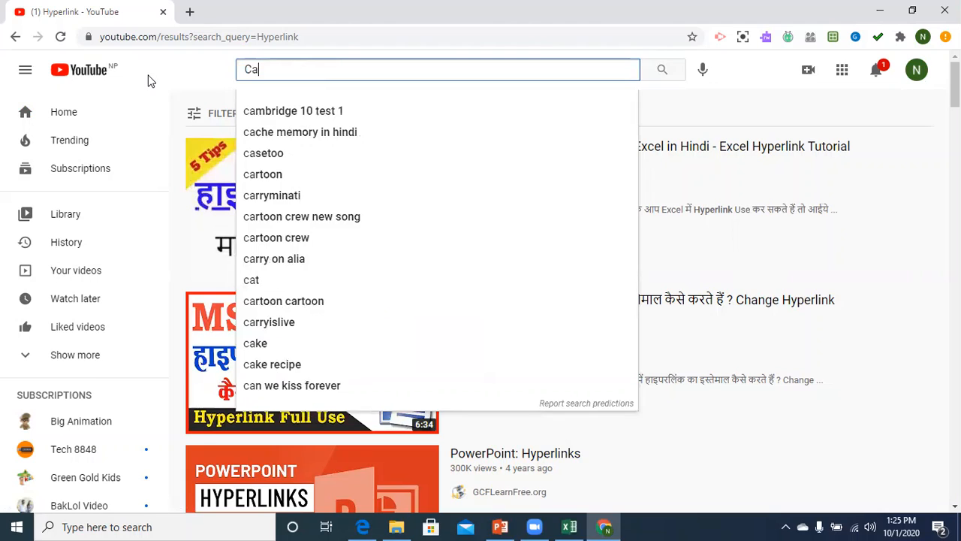
type("rtoon")
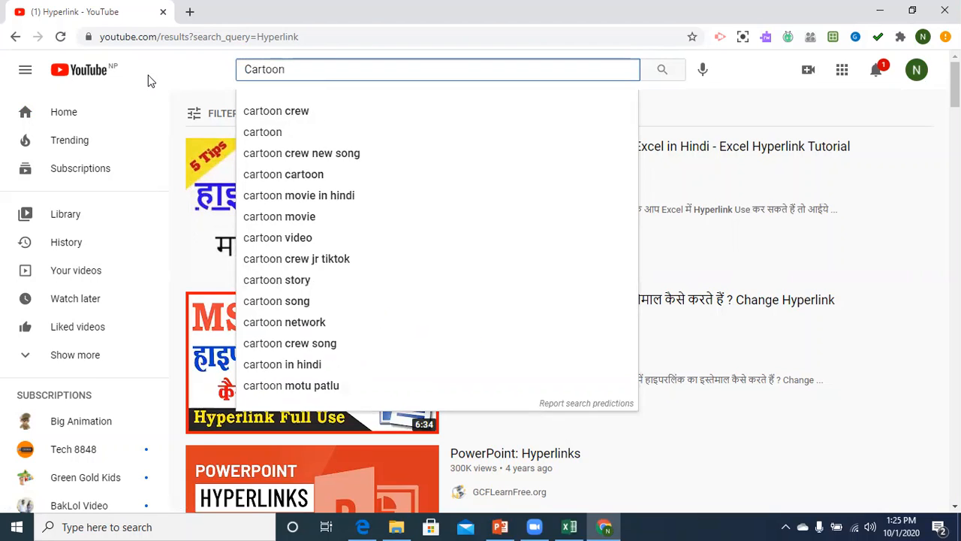
key("Return")
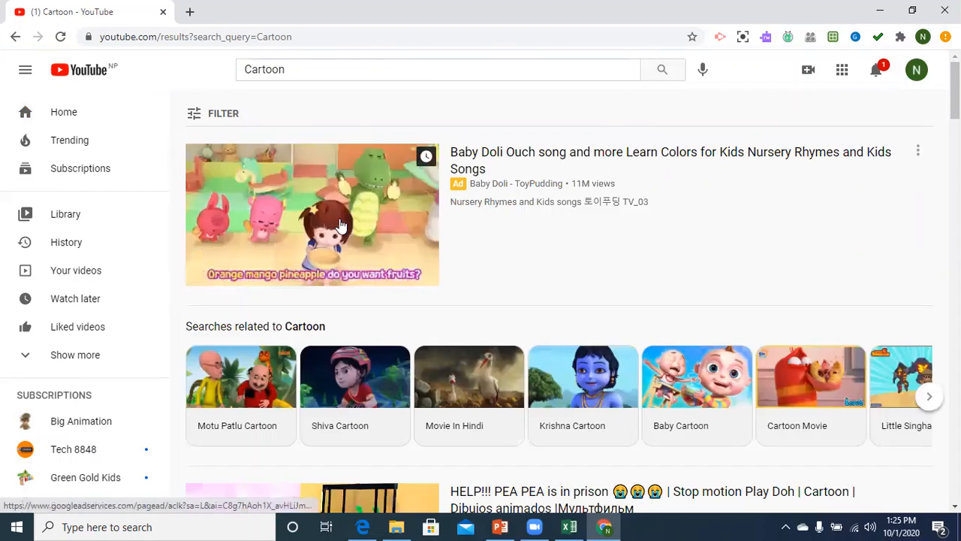
Open the Baby Doli cartoon video, select its web address, pause it, and close Chrome.
right_click(340, 223)
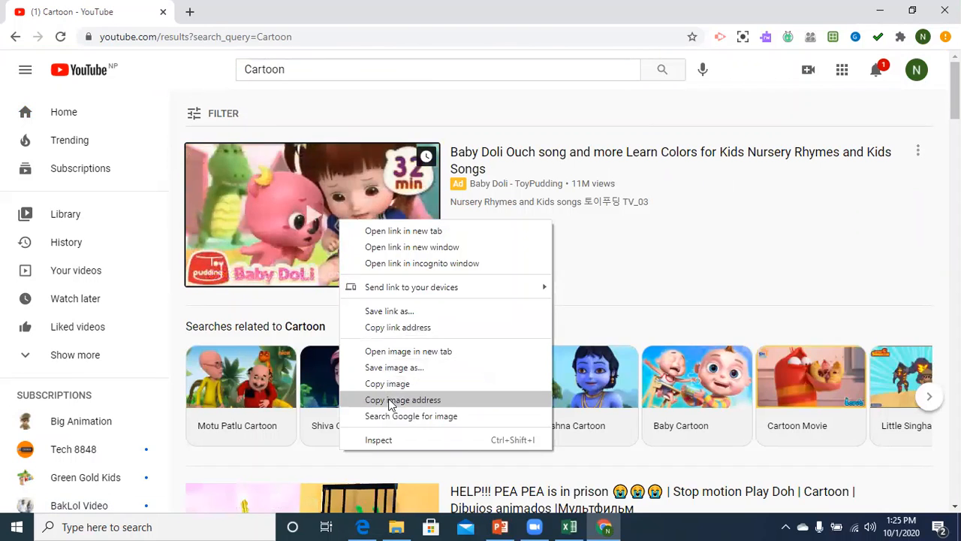
left_click(300, 226)
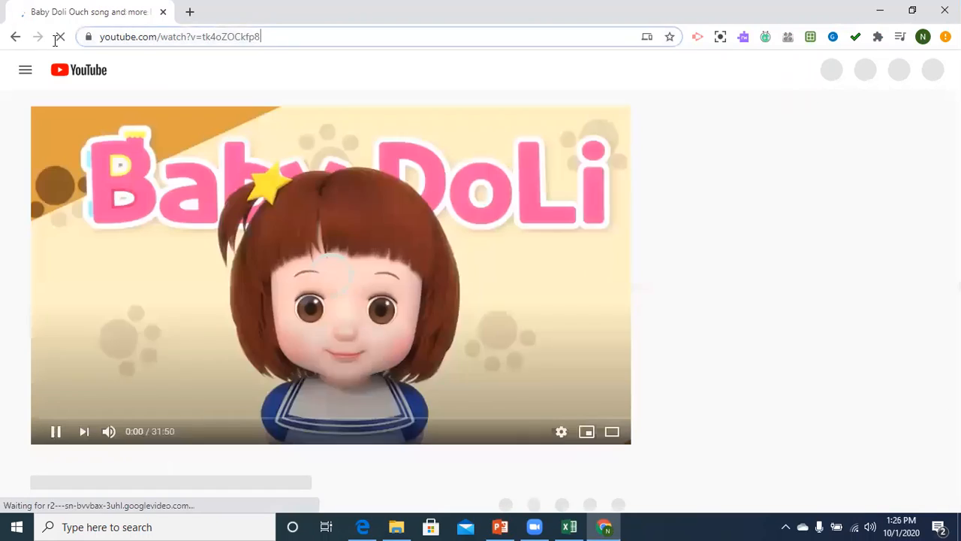
left_click(255, 36)
key("ctrl+c")
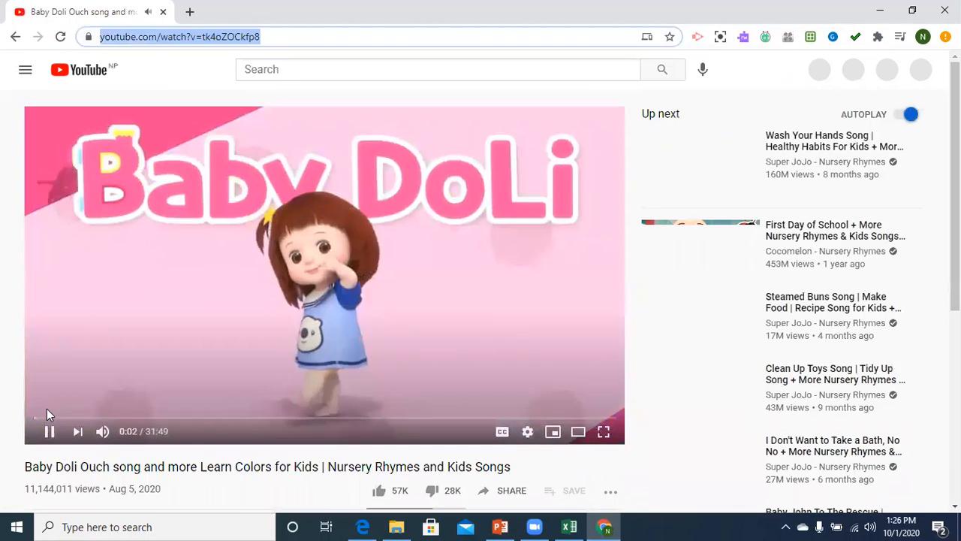
left_click(49, 431)
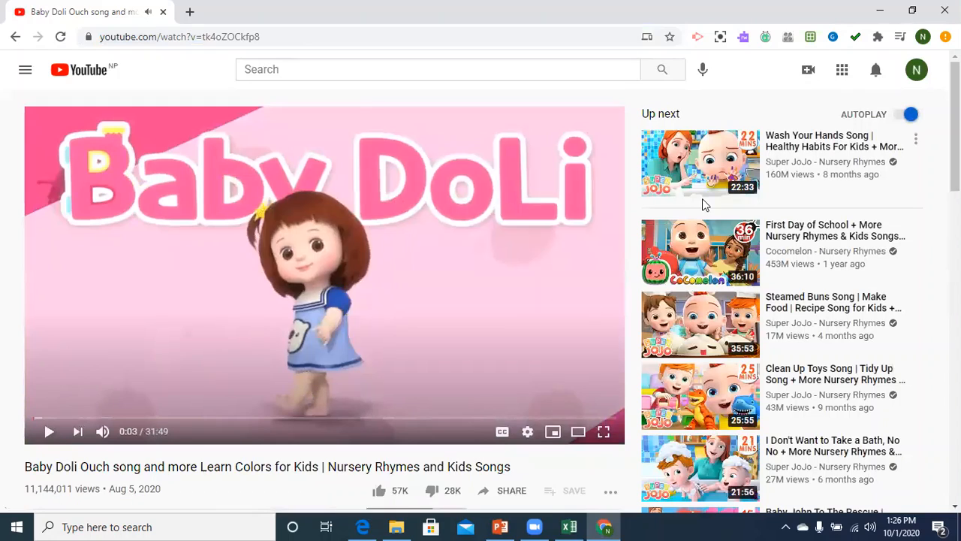
left_click(944, 11)
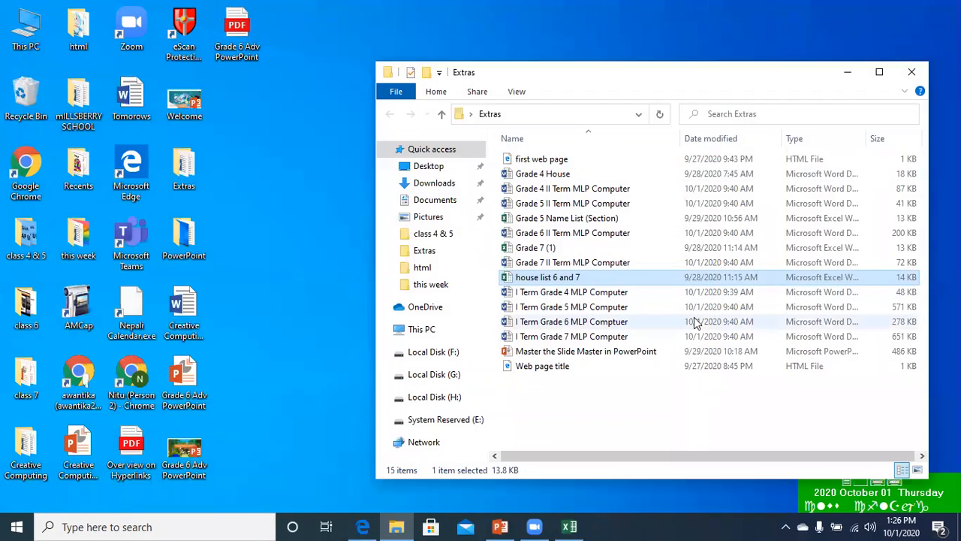
Paste the Baby Doli YouTube address as the HYPERLINK box's web link and present slide 14.
left_click(499, 527)
key("ctrl+k")
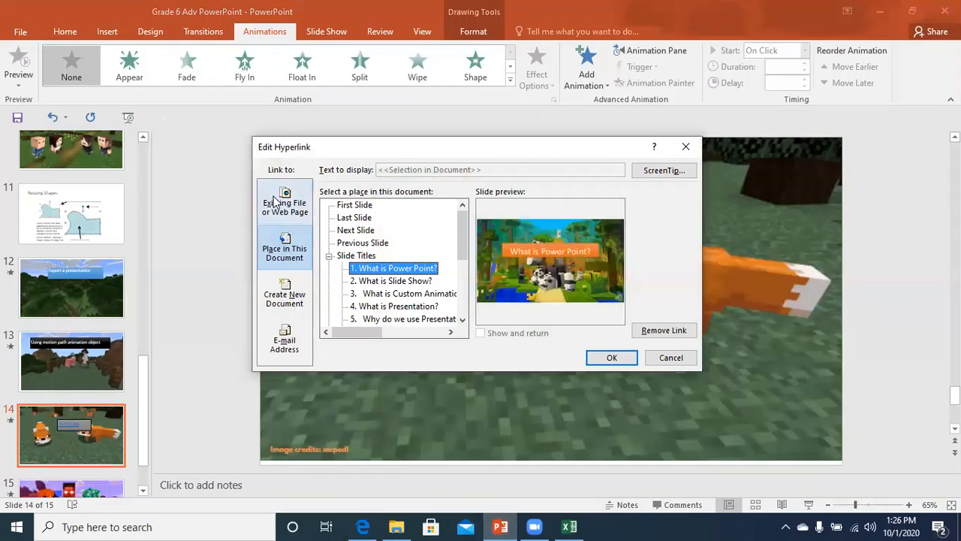
left_click(278, 202)
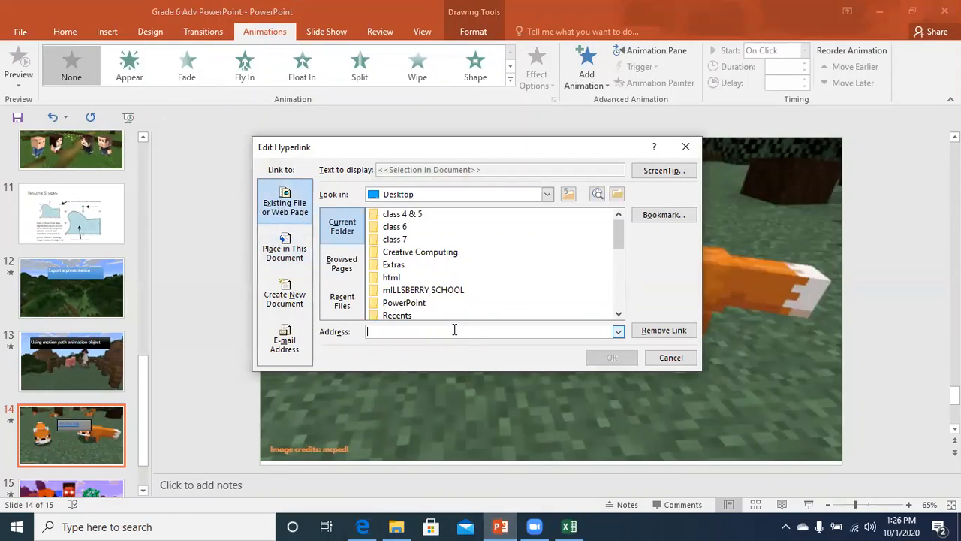
key("ctrl+v")
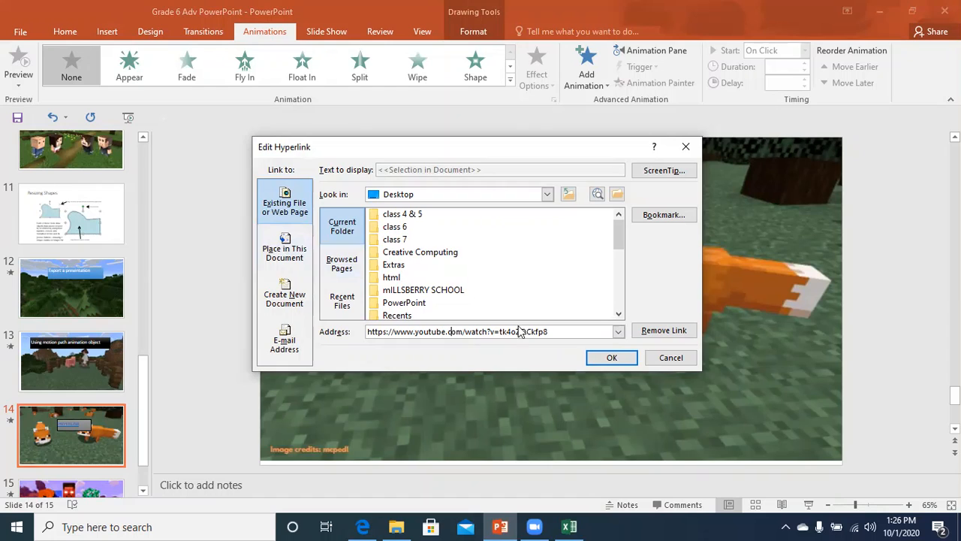
left_click(612, 359)
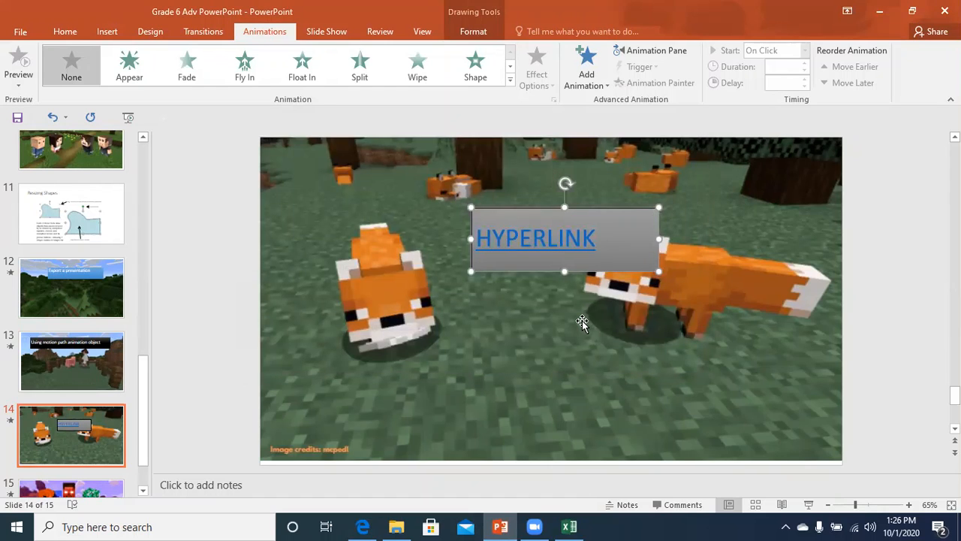
key("shift+F5")
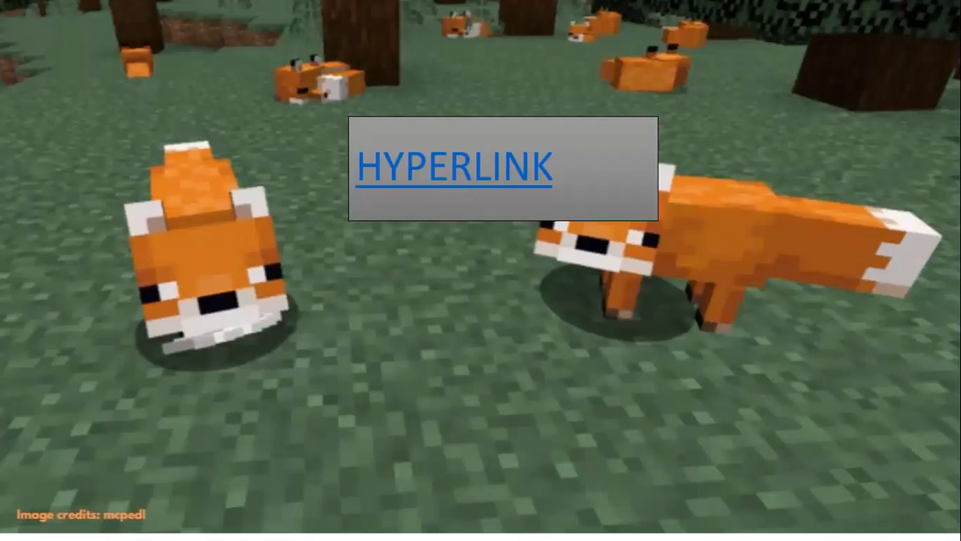
In the show, follow HYPERLINK to the YouTube video, then close that tab.
key("Right")
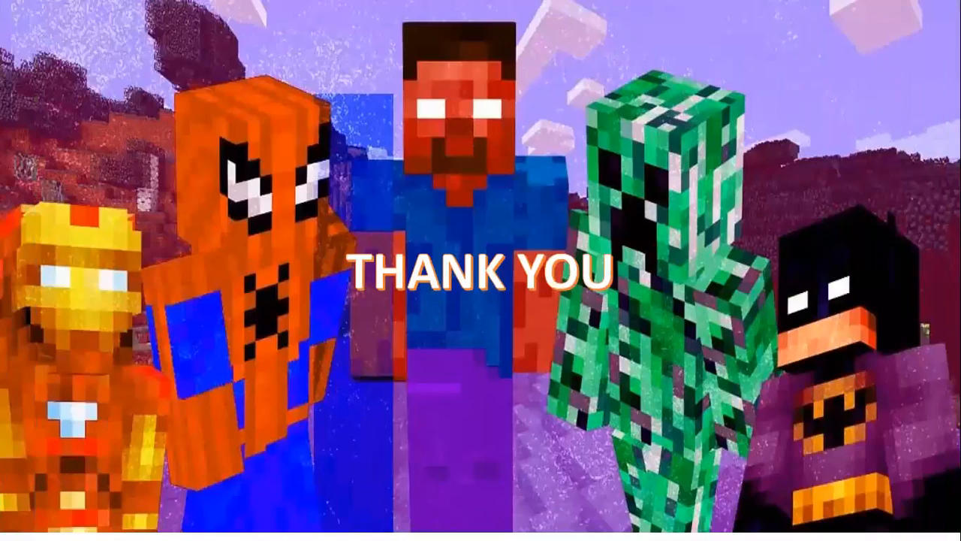
key("Left")
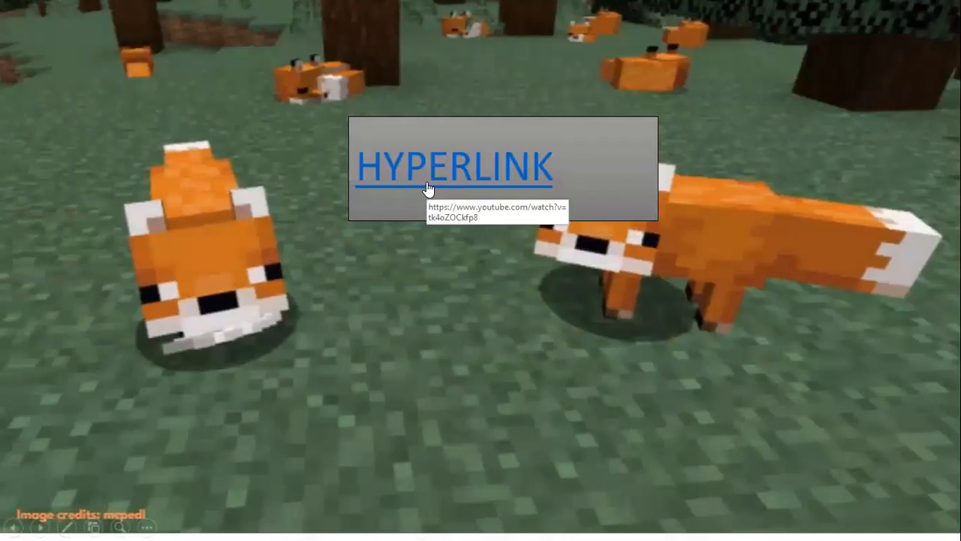
left_click(431, 178)
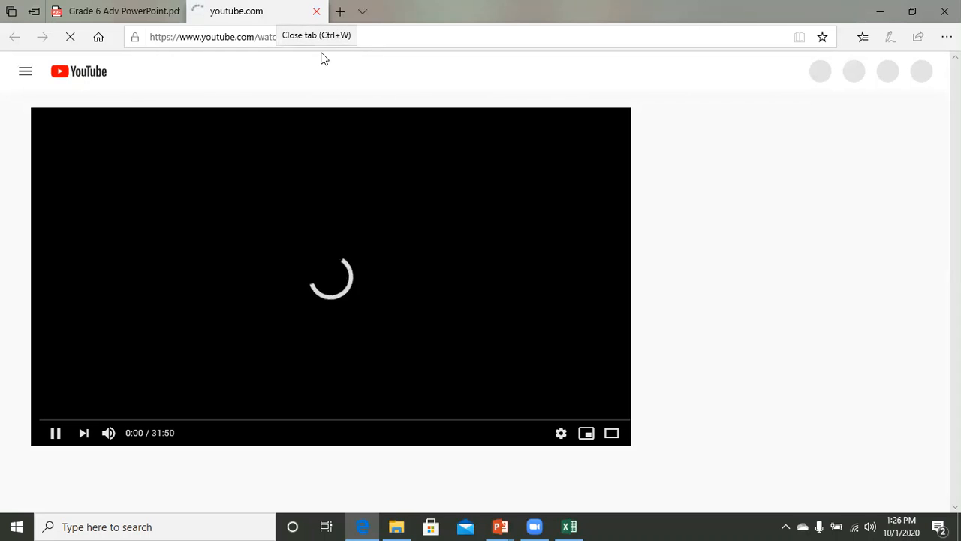
key("ctrl+w")
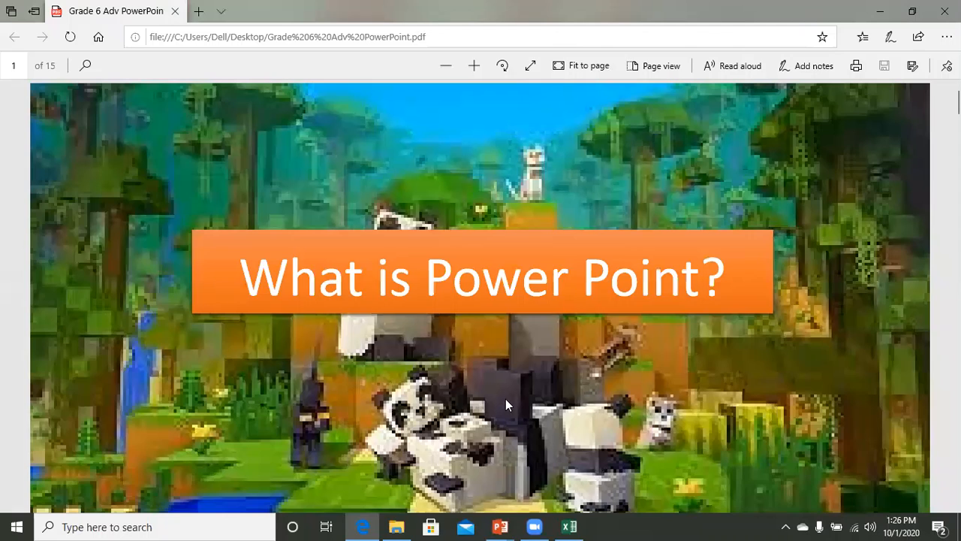
Return from the browser to the Grade 6 presentation's editing view.
mouse_move(500, 526)
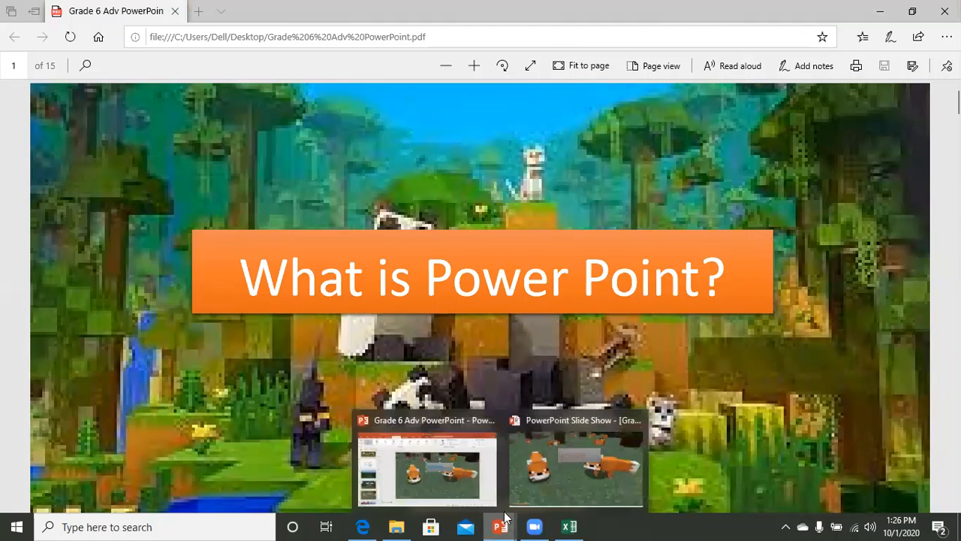
left_click(547, 475)
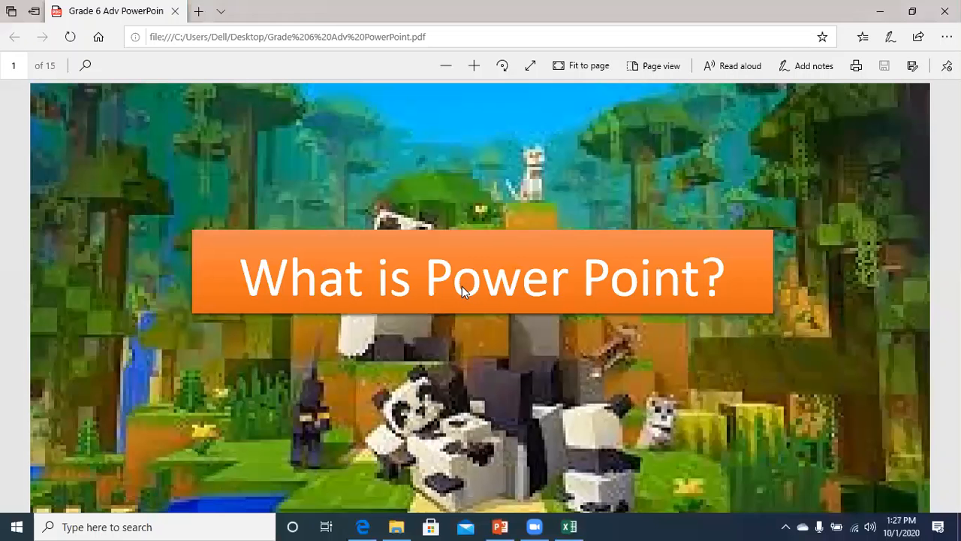
left_click(500, 526)
Point slide 14's HYPERLINK box to a new document 'Hyperlink', keeping the Desktop location.
left_click(100, 443)
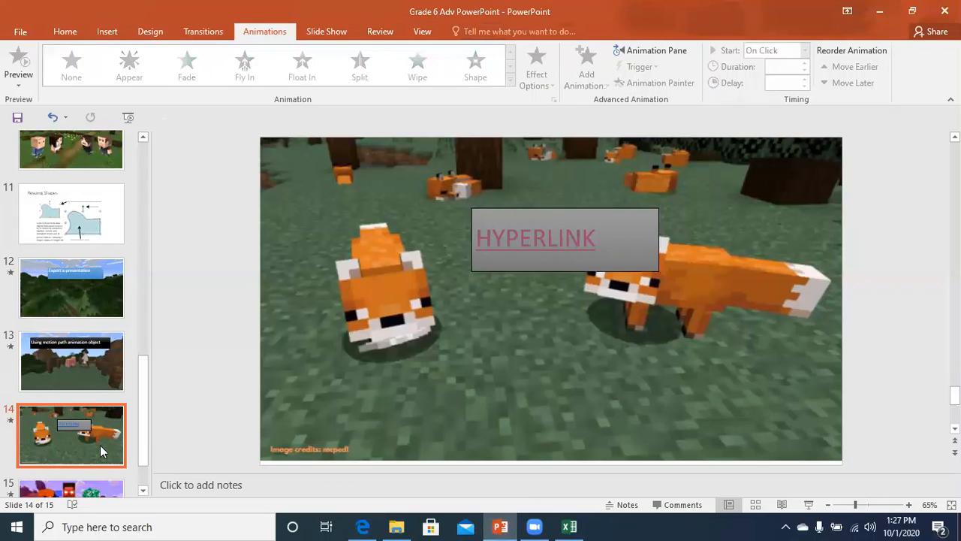
left_click(479, 261)
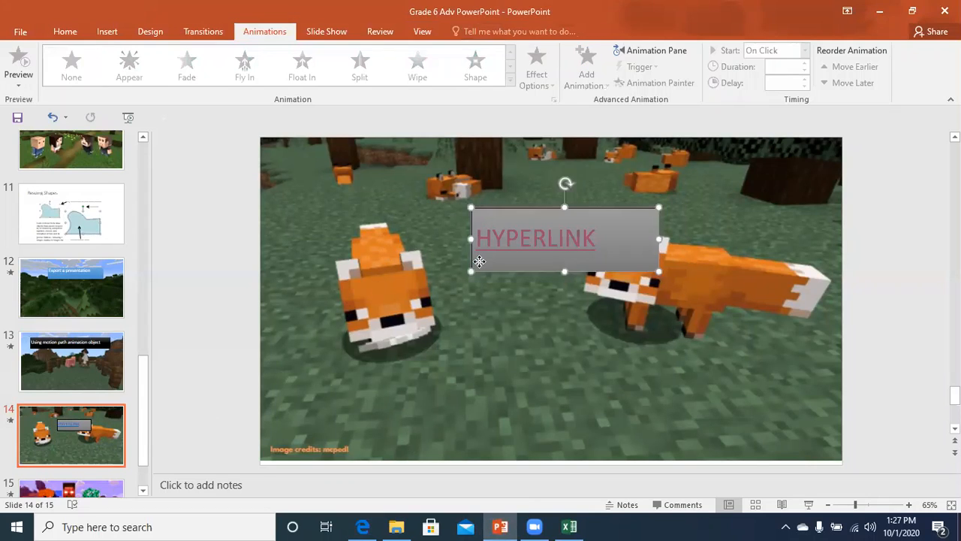
key("ctrl+k")
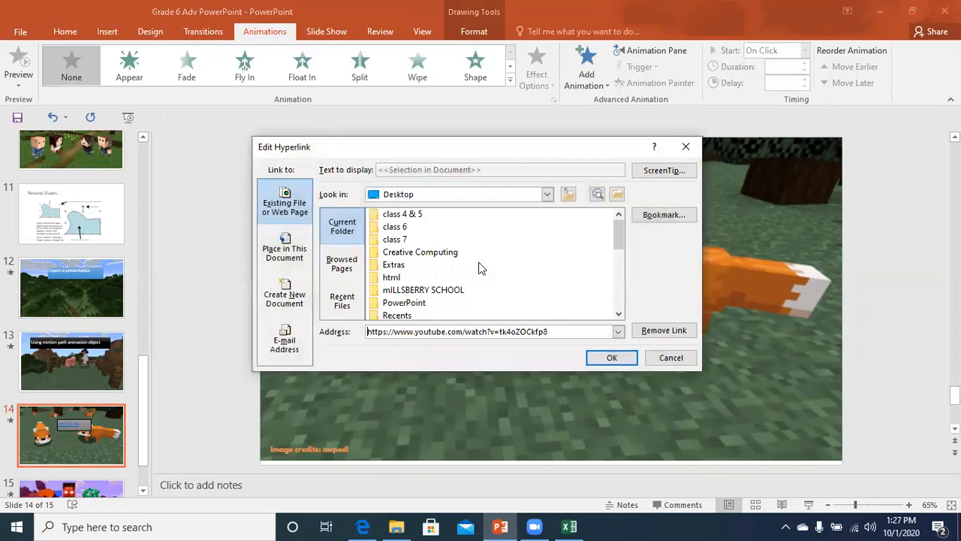
left_click(284, 300)
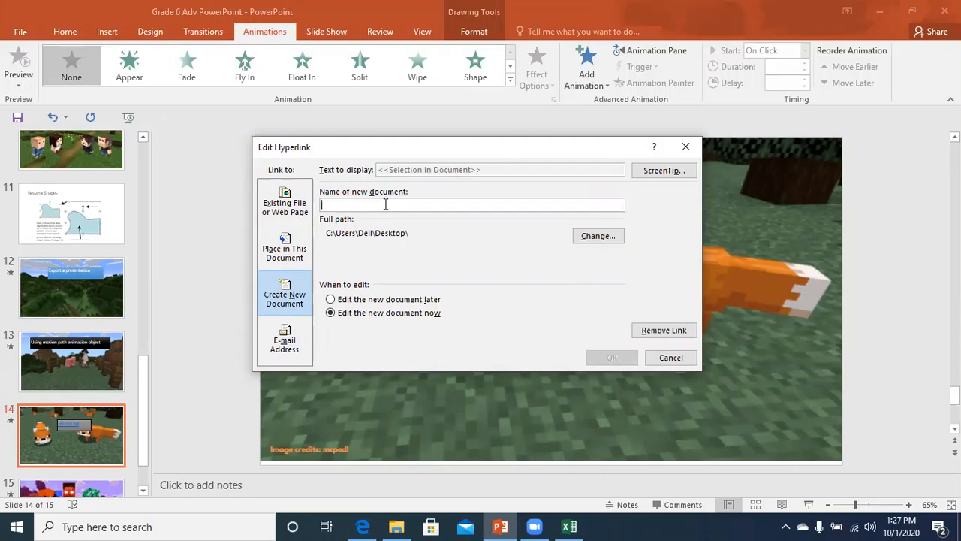
type("Hyperlink")
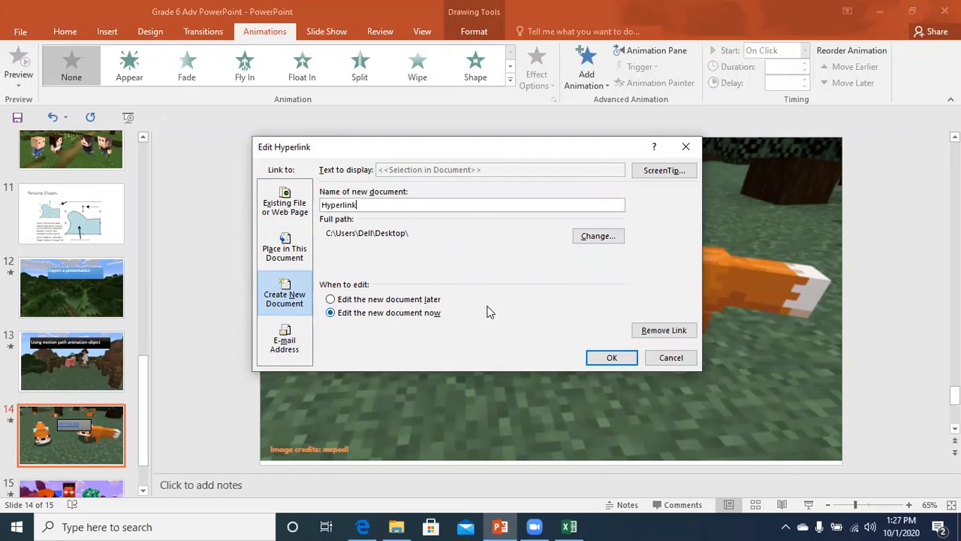
left_click(605, 234)
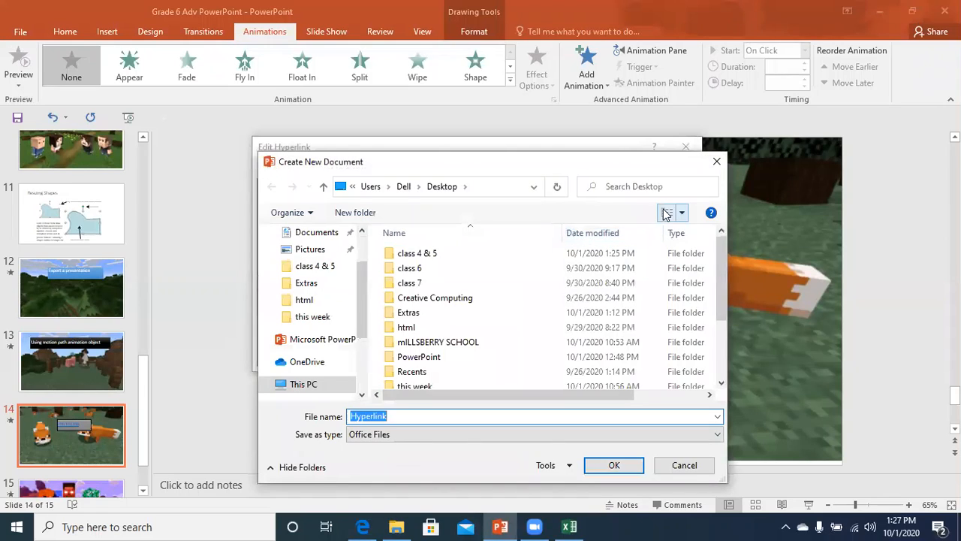
left_click(716, 161)
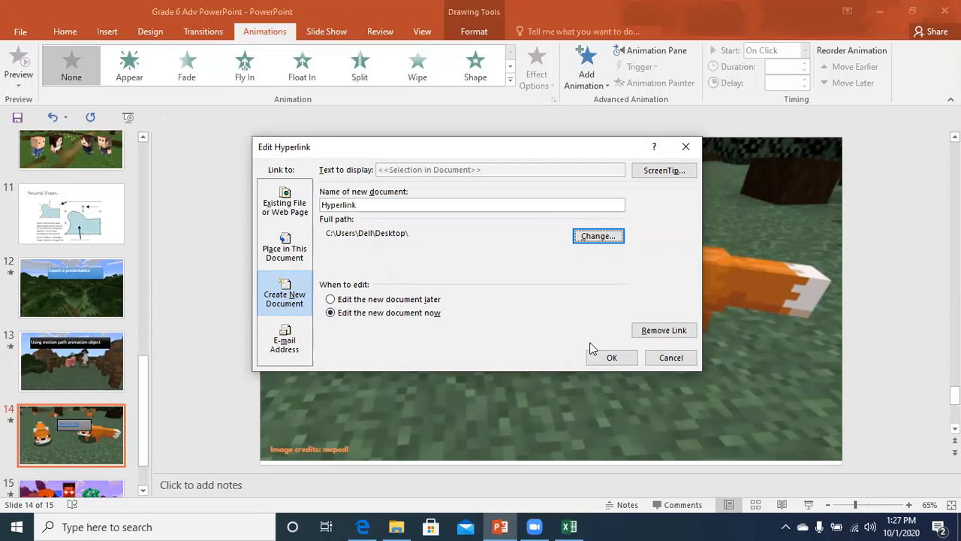
left_click(611, 358)
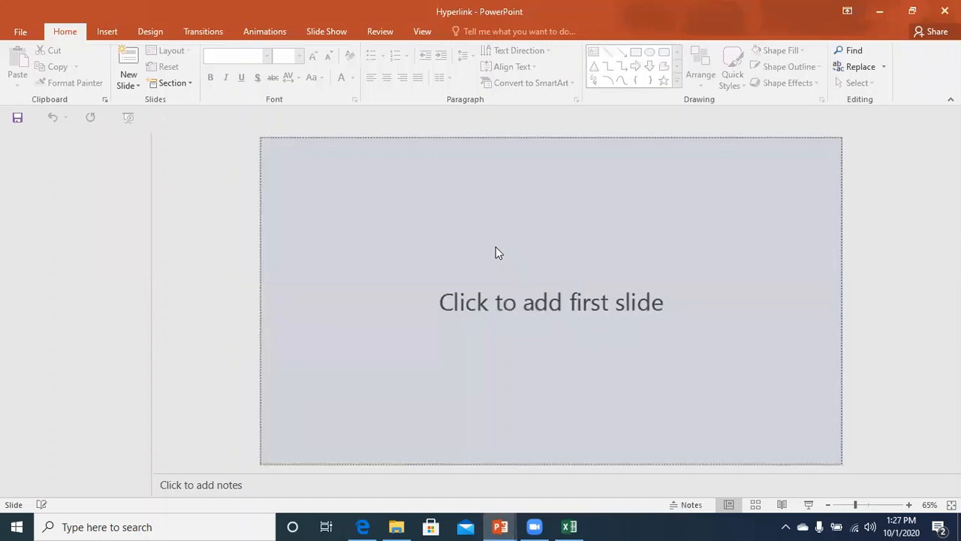
Add a title slide to Hyperlink.pptx, then close it and choose Save.
left_click(415, 265)
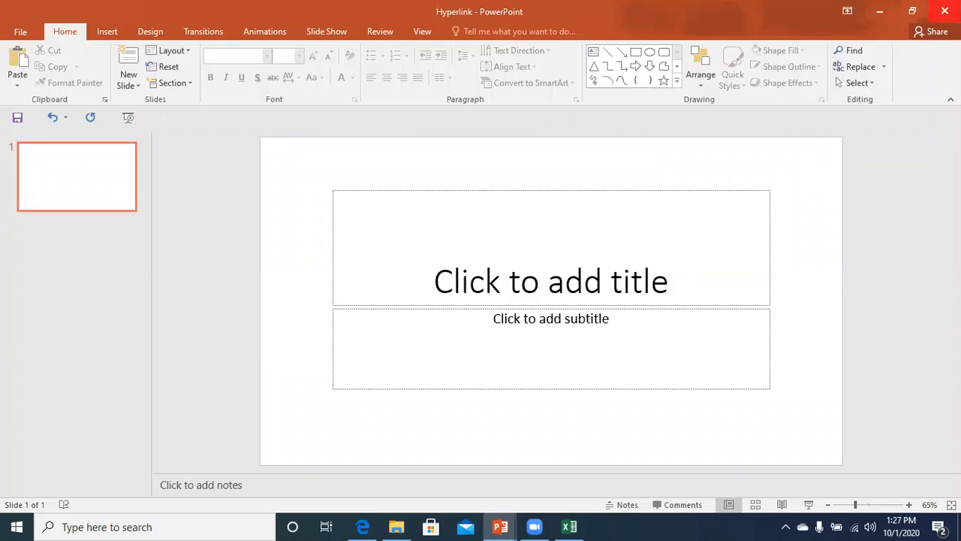
left_click(944, 11)
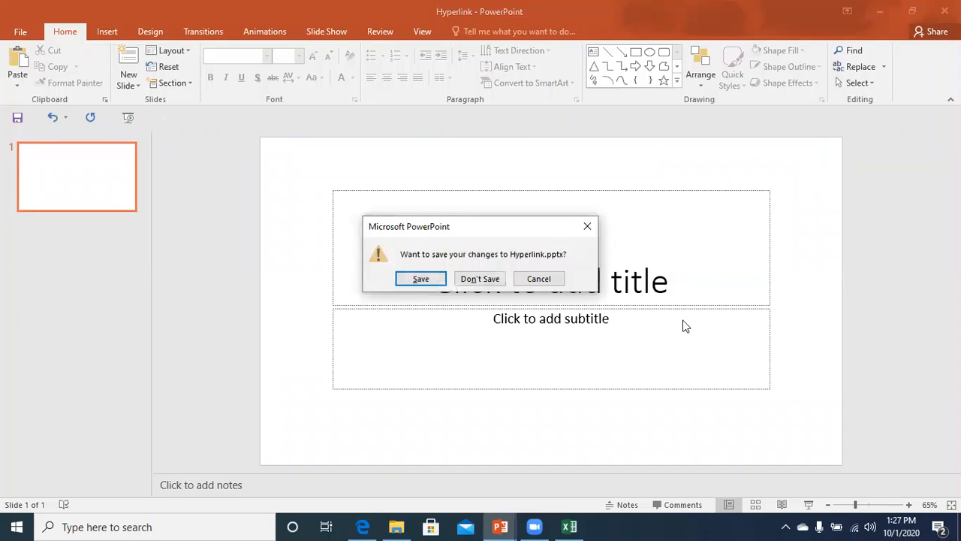
left_click(421, 280)
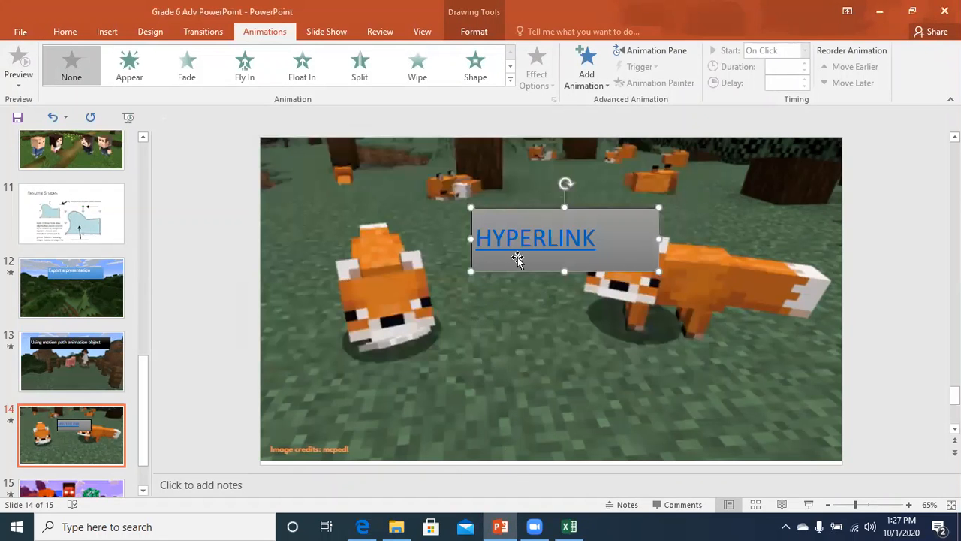
Present slide 14, click HYPERLINK to open Hyperlink.pptx, then end the show.
left_click(451, 312)
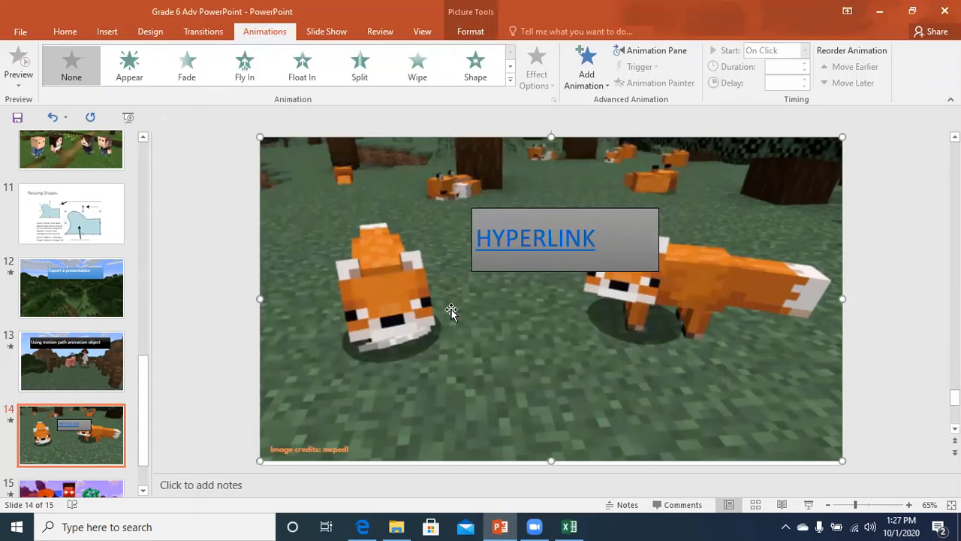
key("shift+F5")
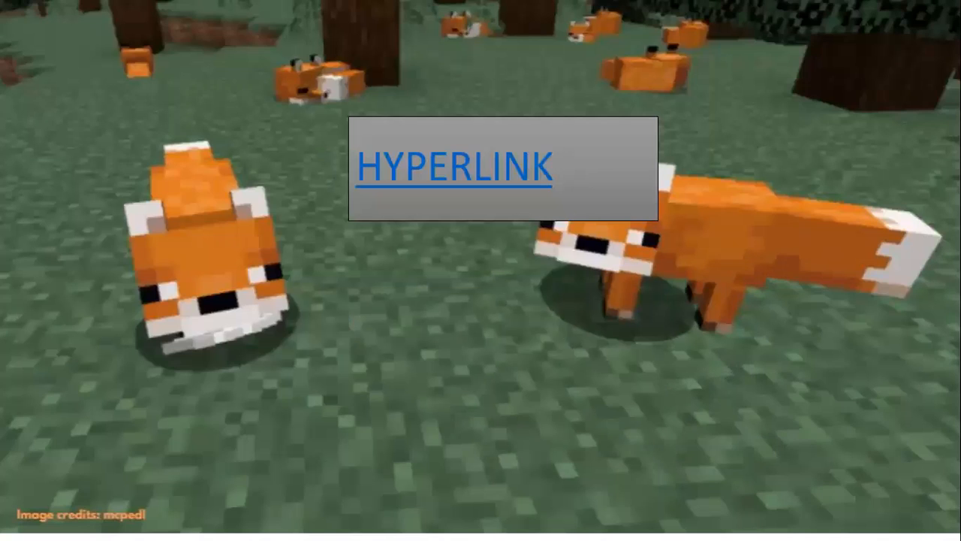
left_click(432, 172)
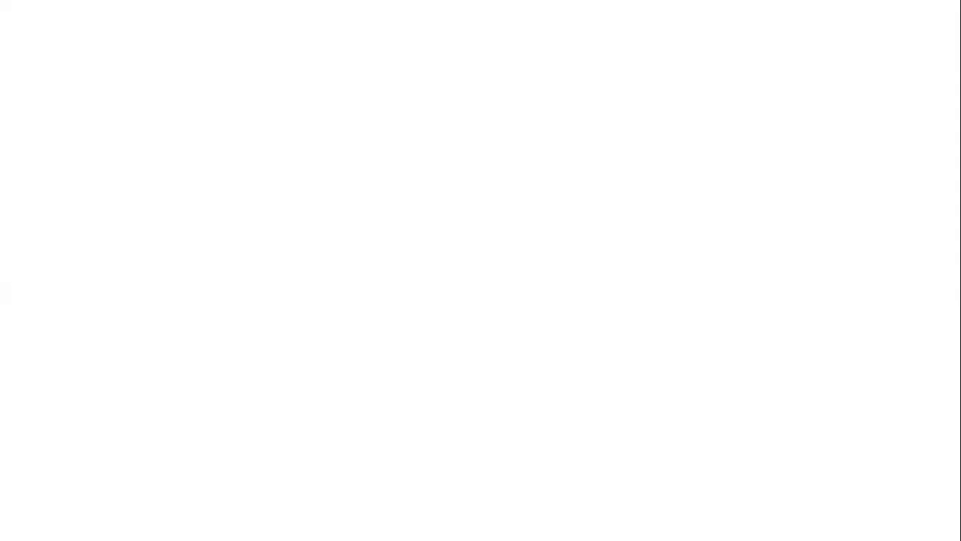
left_click(446, 232)
left_click(450, 185)
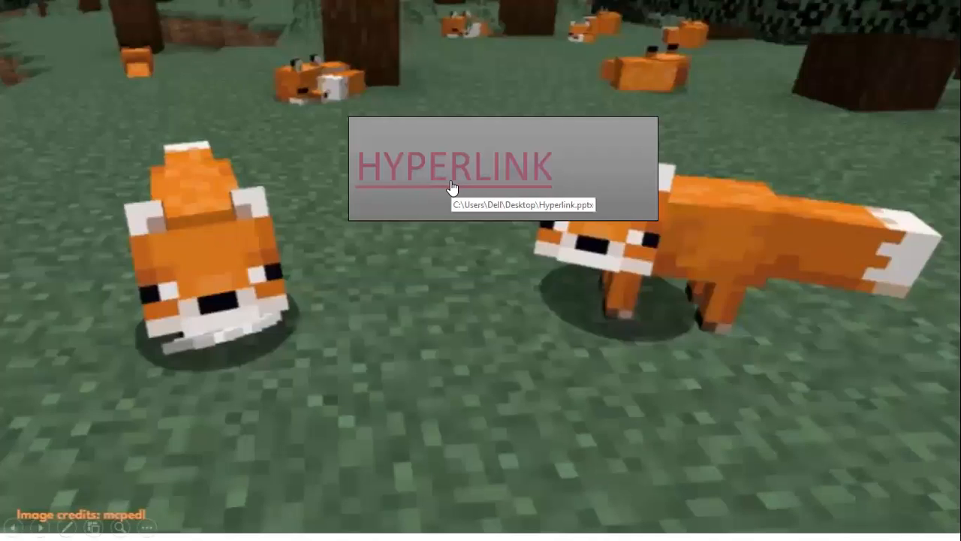
key("Escape")
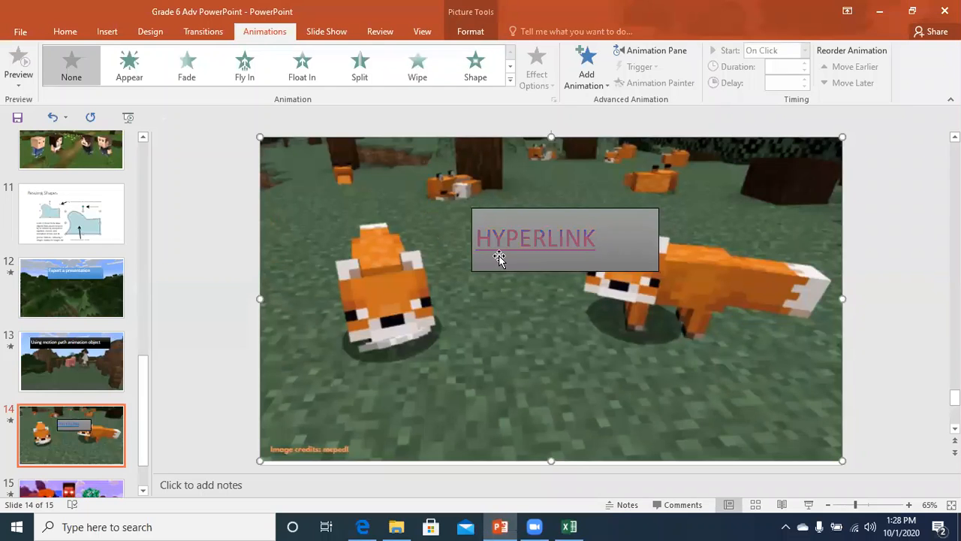
key("ctrl+k")
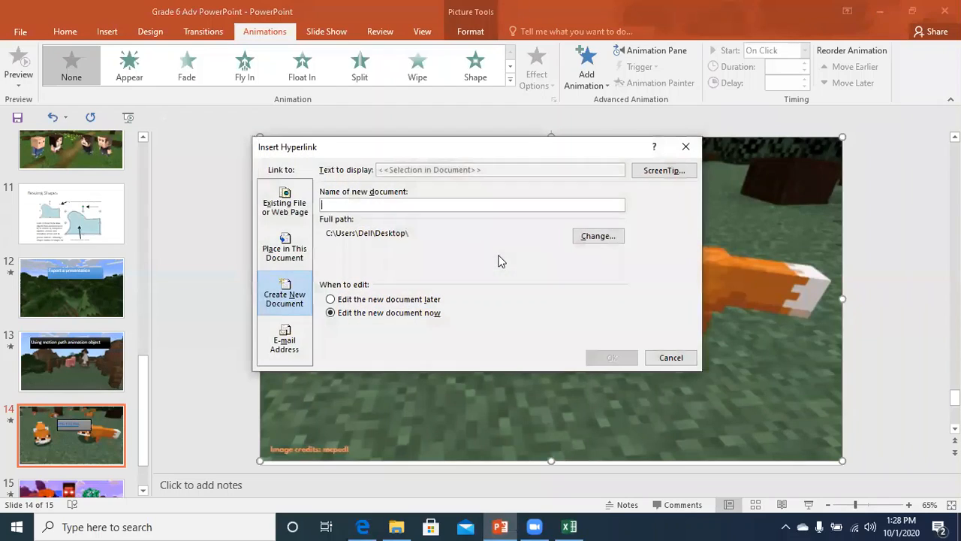
left_click(331, 300)
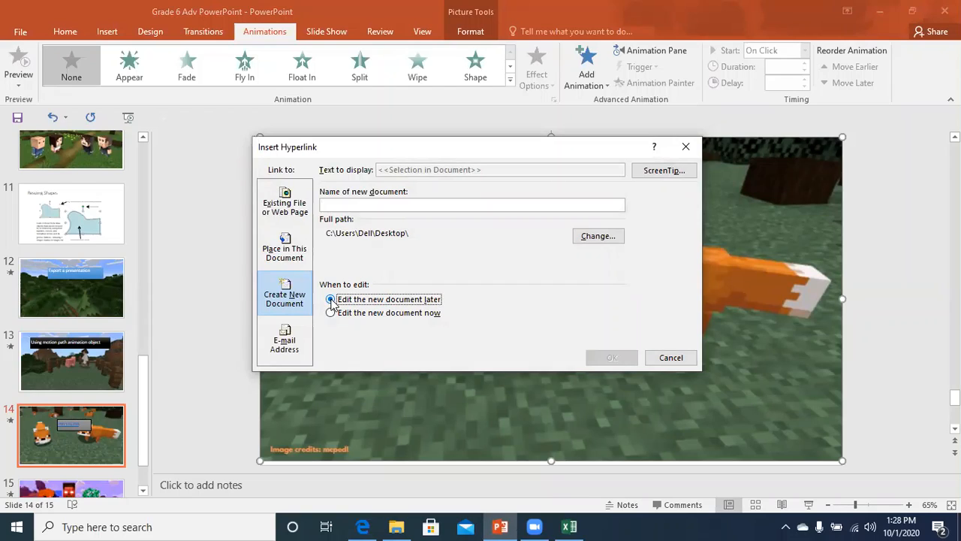
left_click(402, 204)
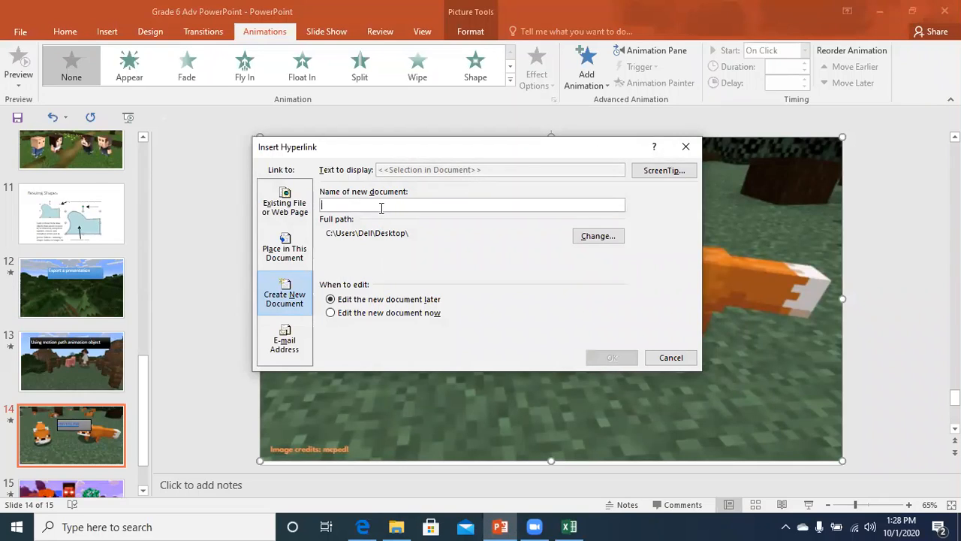
type("Hyper")
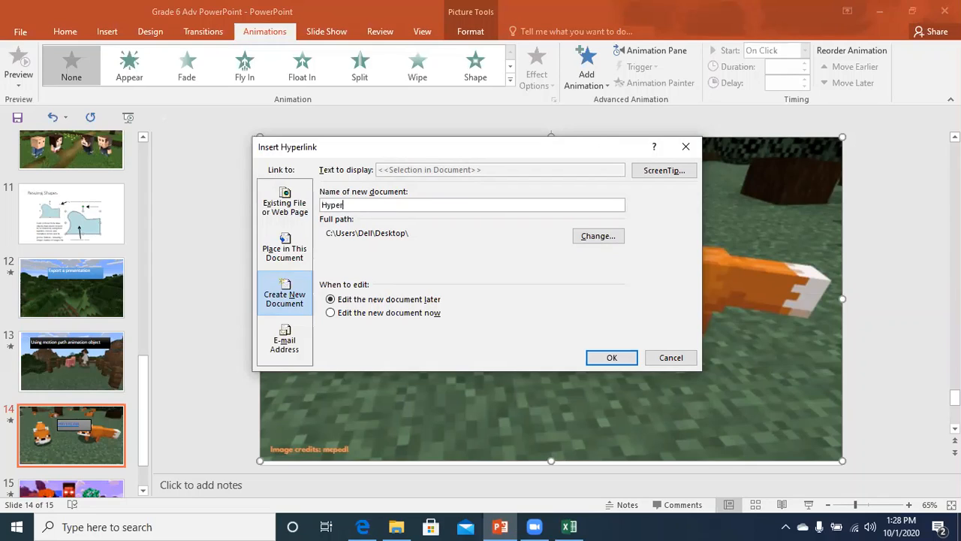
type("link")
left_click(590, 237)
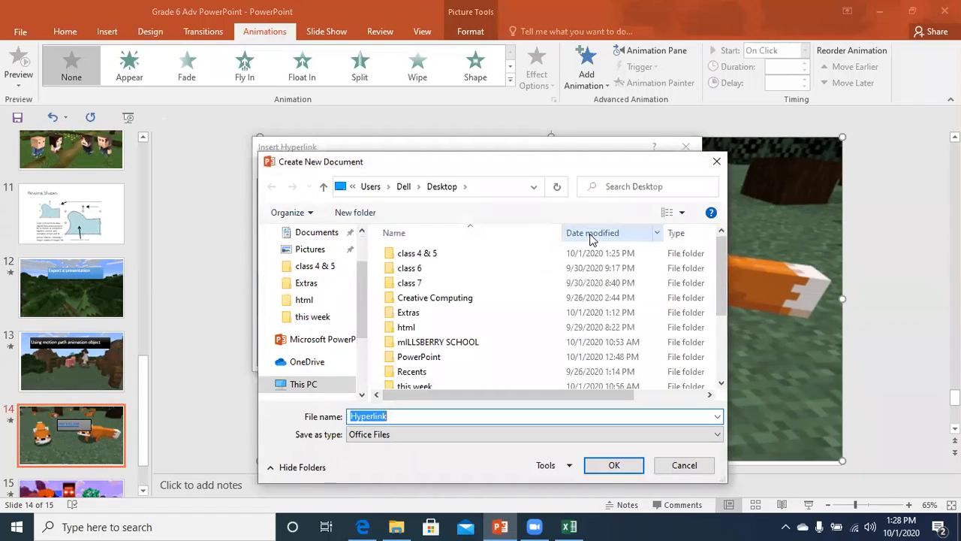
double_click(409, 334)
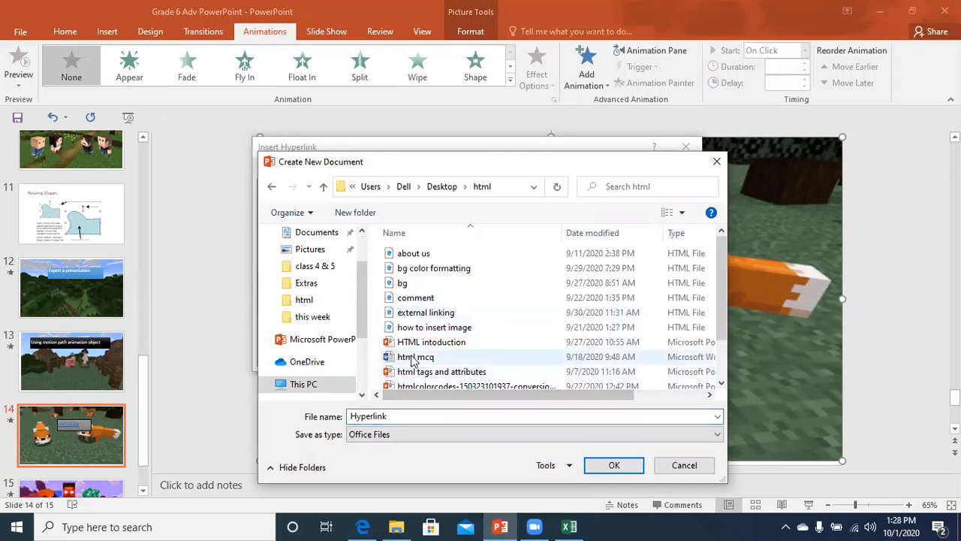
left_click(419, 342)
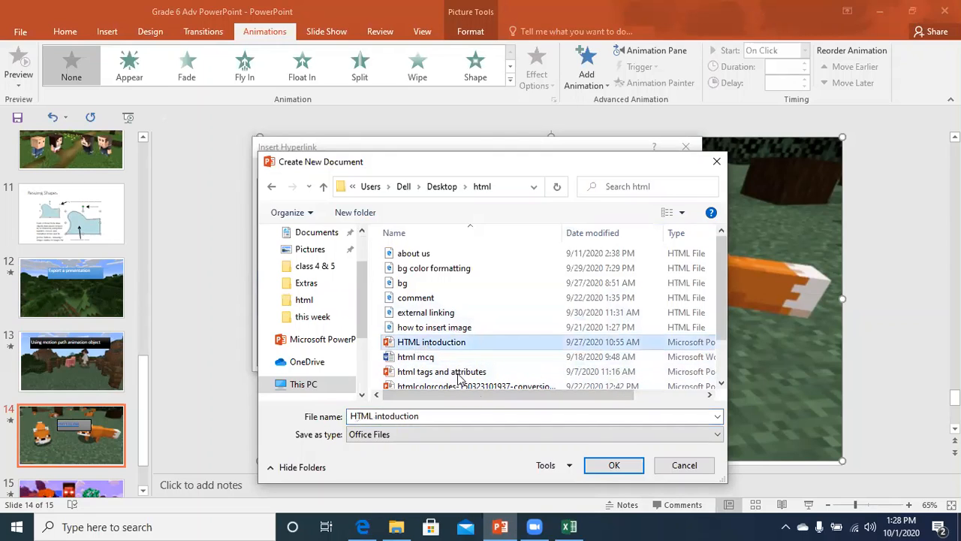
left_click(614, 465)
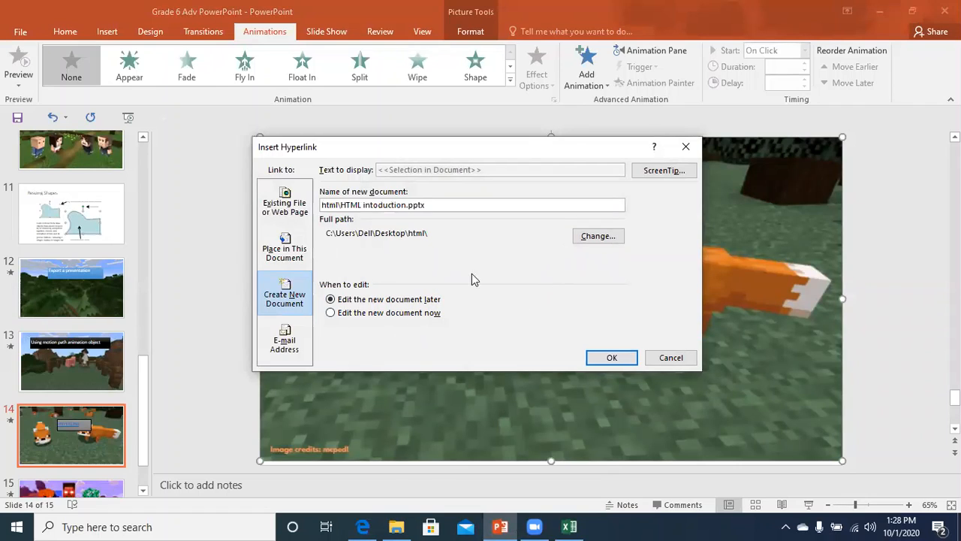
left_click(608, 361)
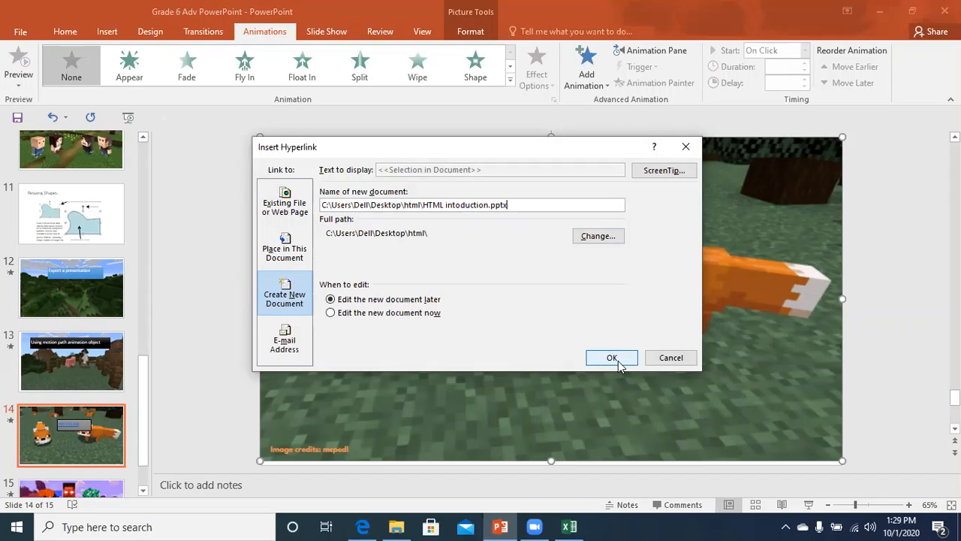
left_click(669, 358)
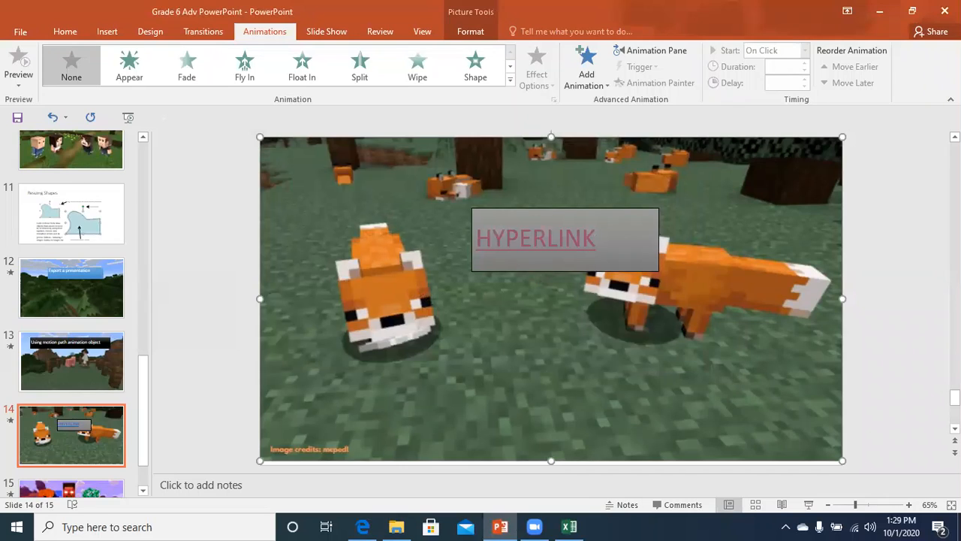
Run the show from slide 14, follow the HYPERLINK link to the new document, then return to editing.
key("shift+F5")
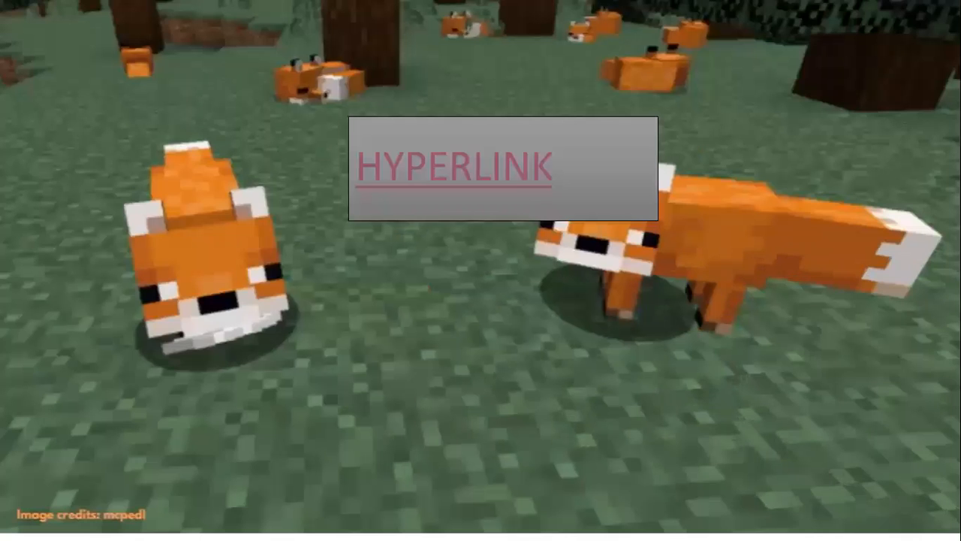
left_click(440, 164)
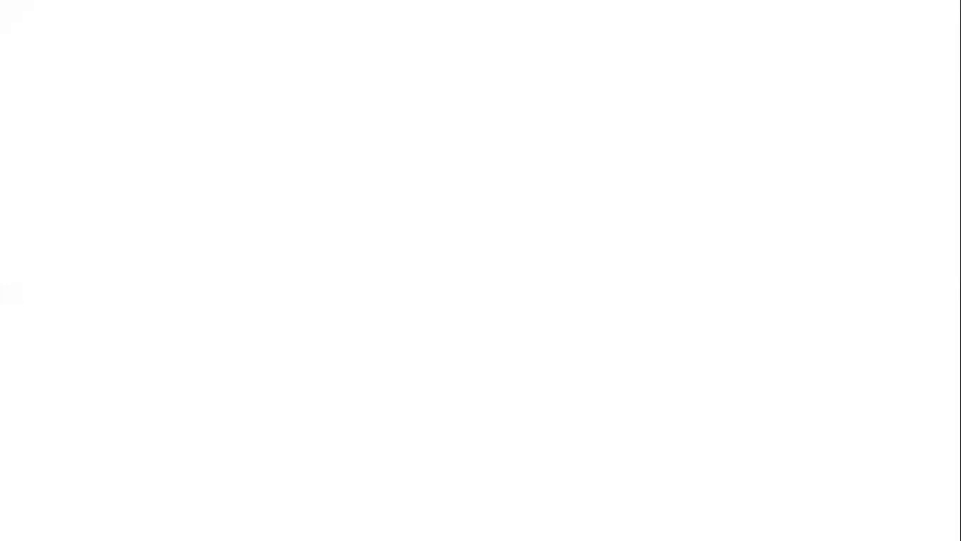
left_click(381, 292)
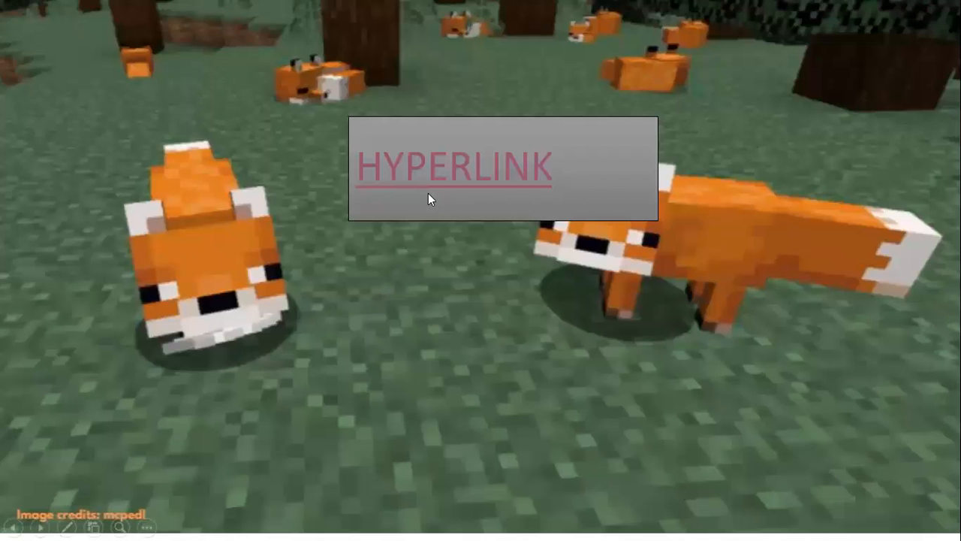
left_click(441, 174)
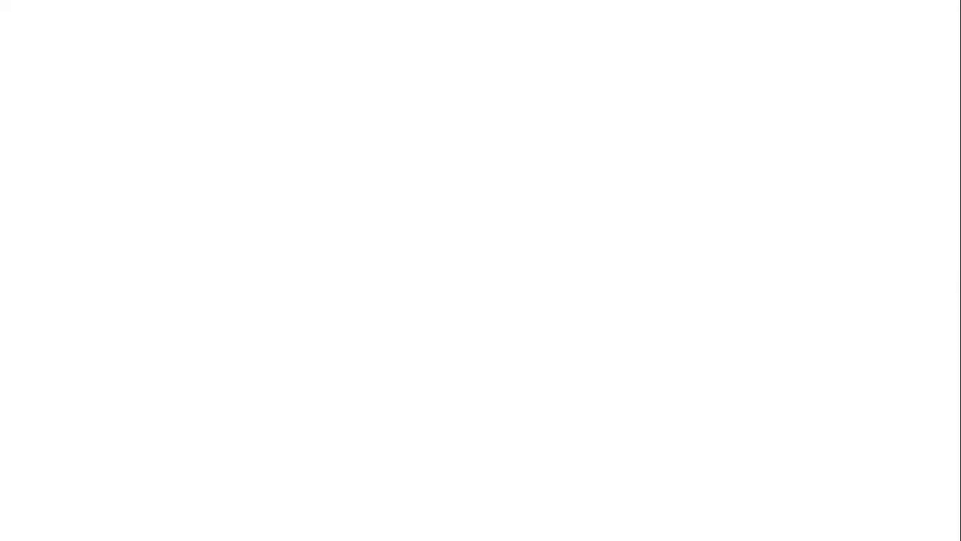
left_click(434, 213)
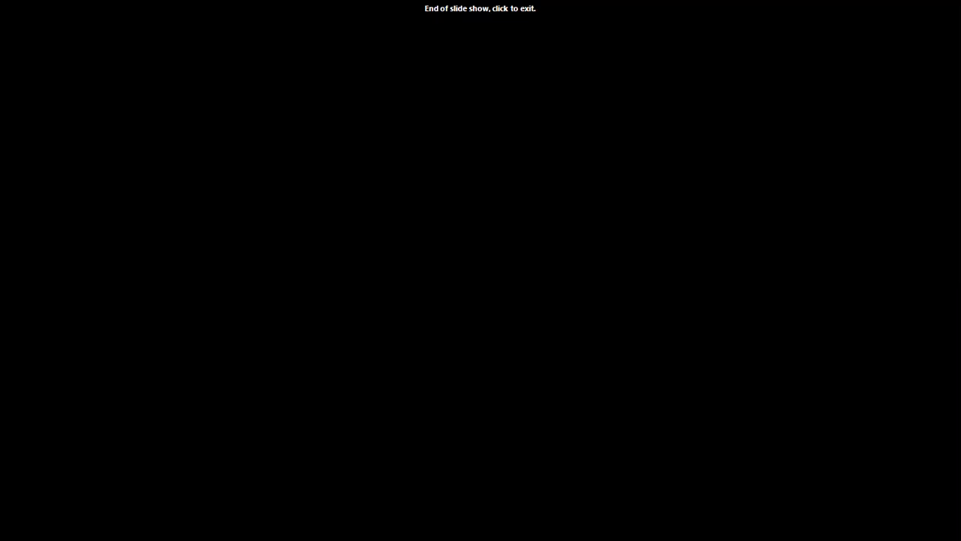
left_click(430, 189)
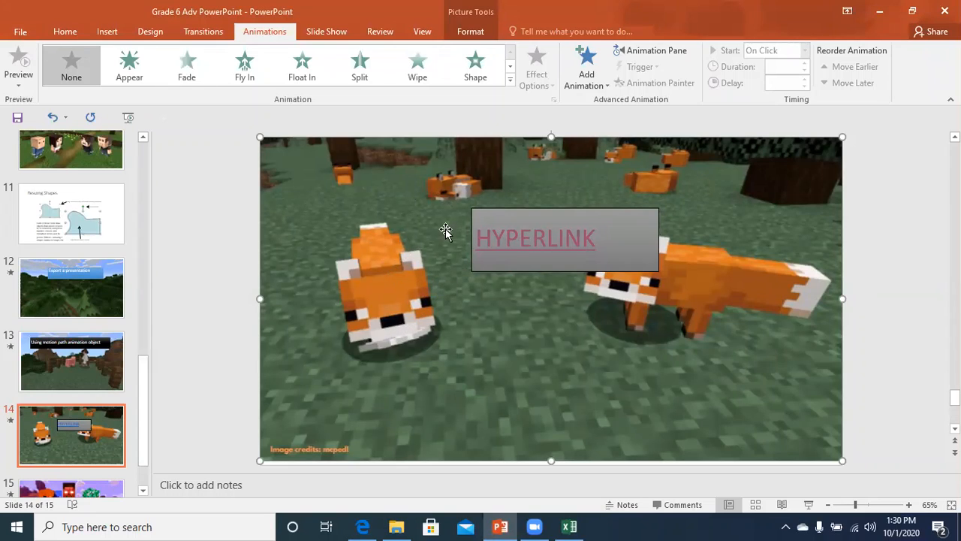
Point the HYPERLINK box's link at the user's Gmail address with message subject 'Urgent'.
key("ctrl+k")
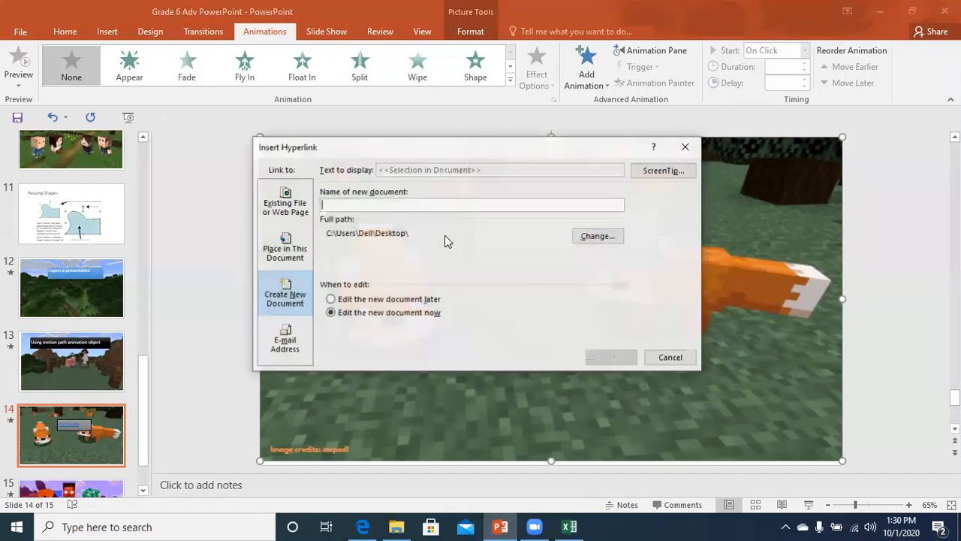
left_click(289, 341)
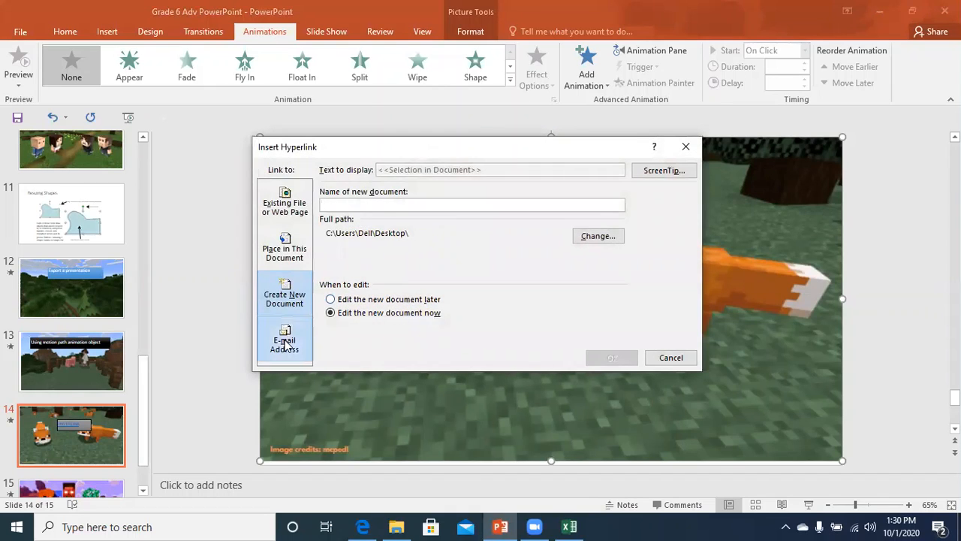
left_click(359, 307)
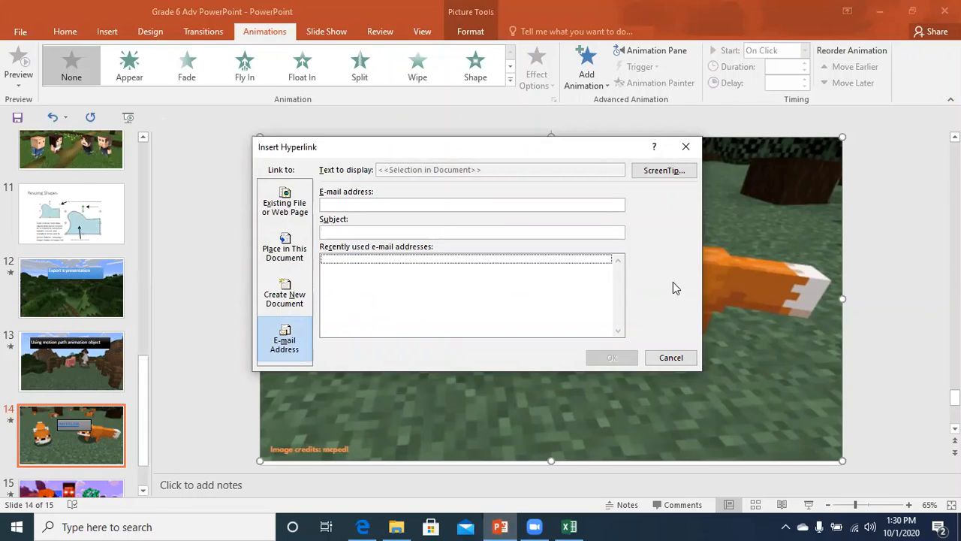
left_click(450, 201)
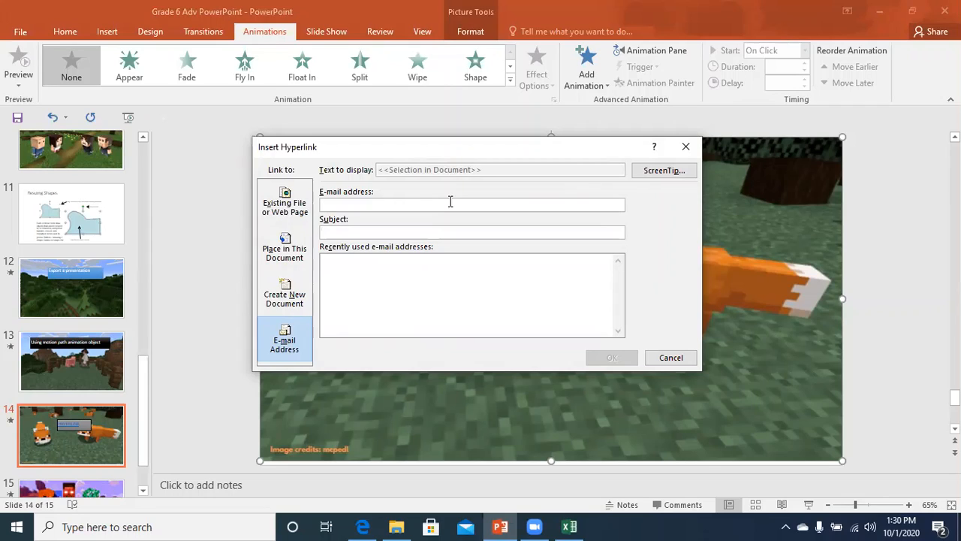
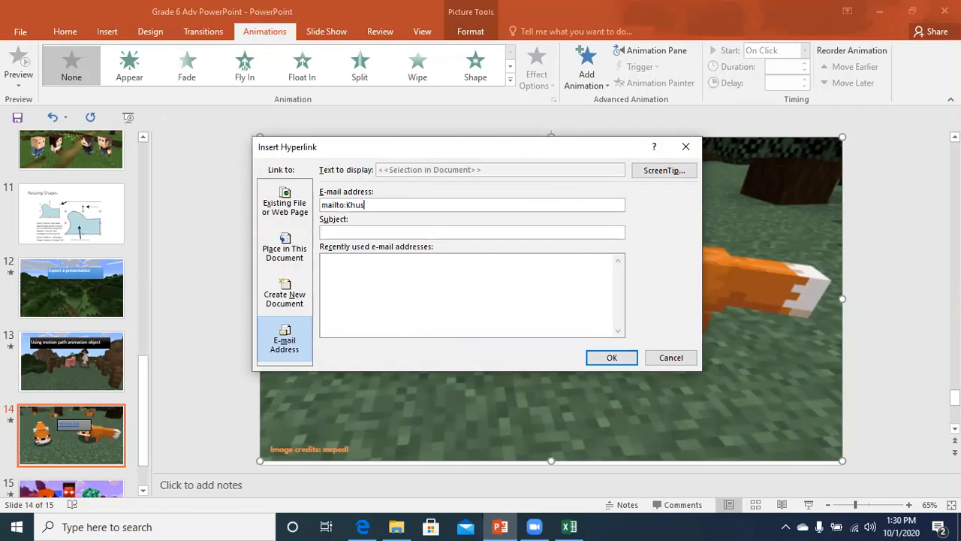
left_click(416, 232)
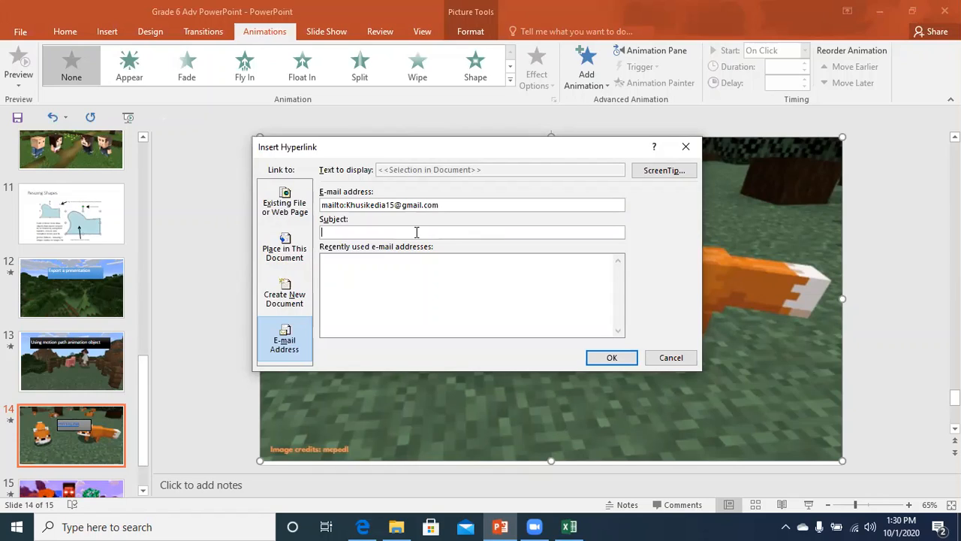
type("Urgent")
left_click(349, 281)
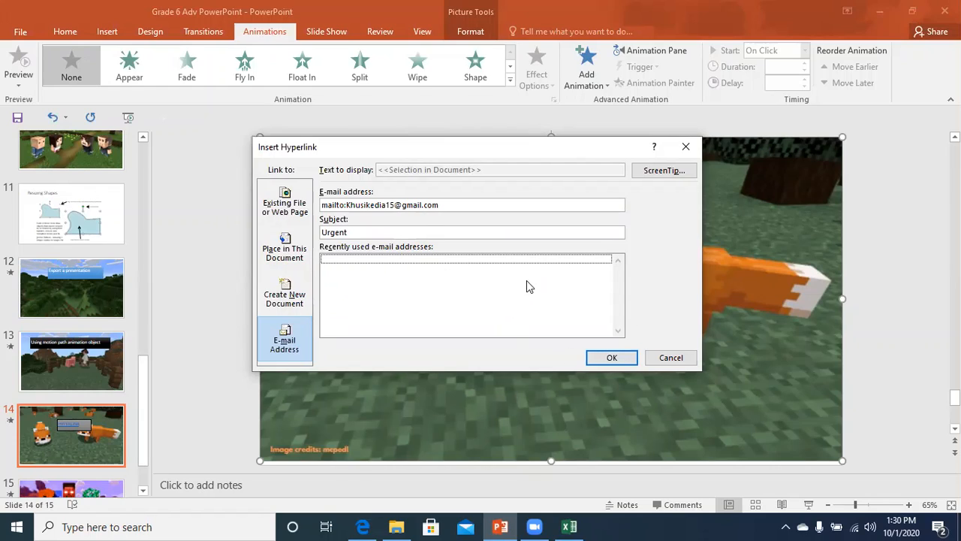
left_click(609, 359)
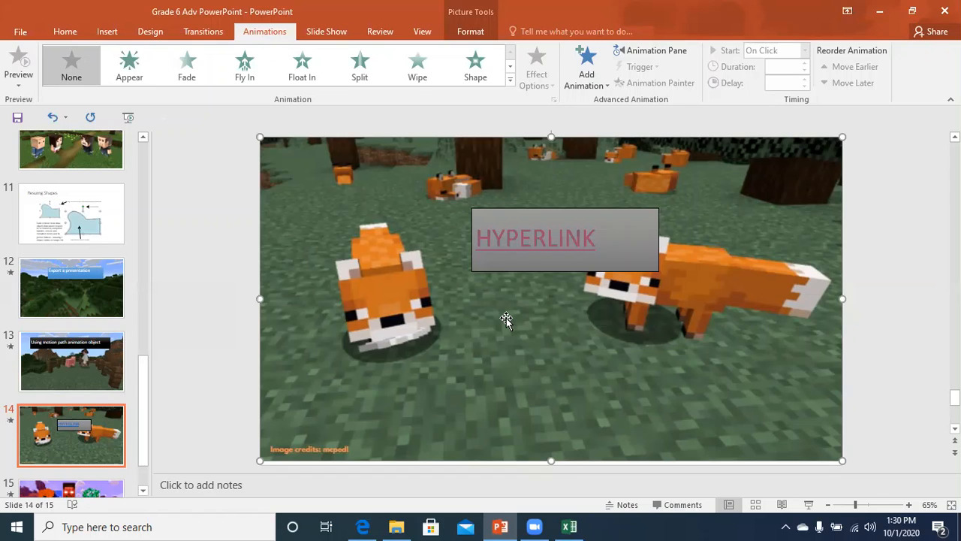
key("shift+F5")
left_click(436, 180)
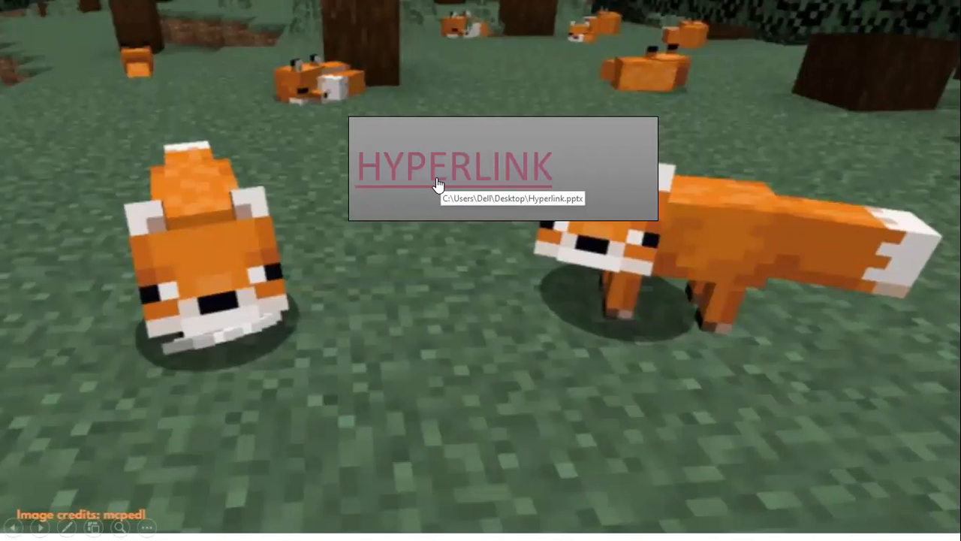
key("Escape")
left_click(483, 218)
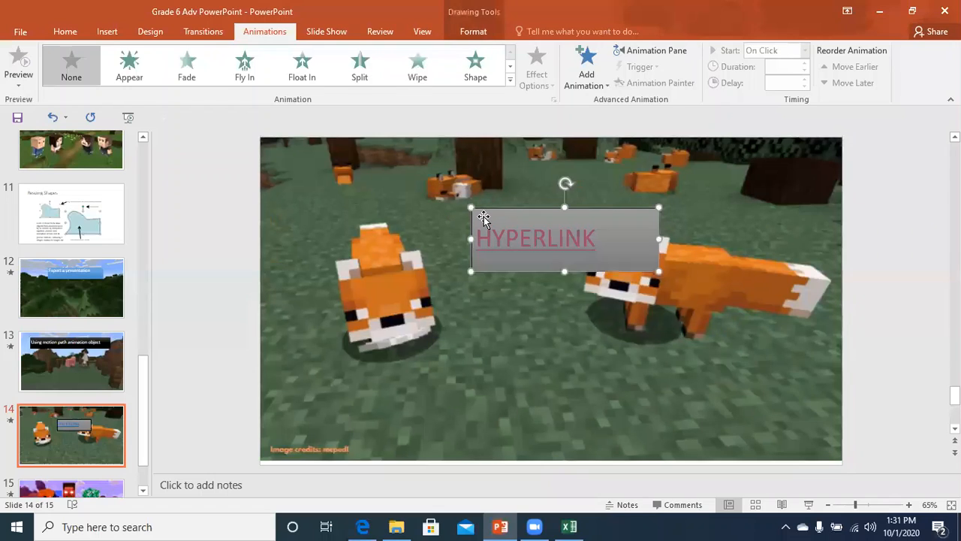
Re-enter the user's Gmail address and subject 'urgent' in Edit Hyperlink and confirm.
key("ctrl+k")
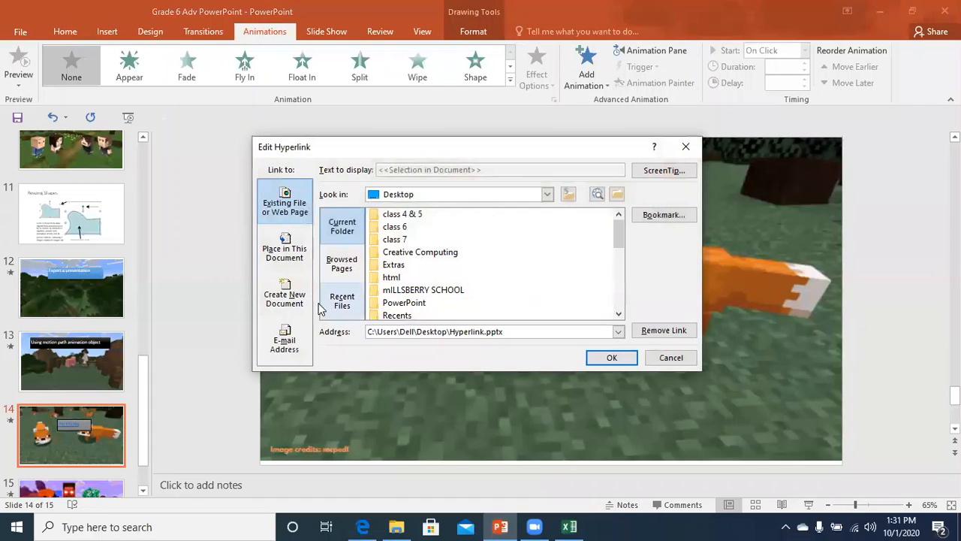
left_click(283, 340)
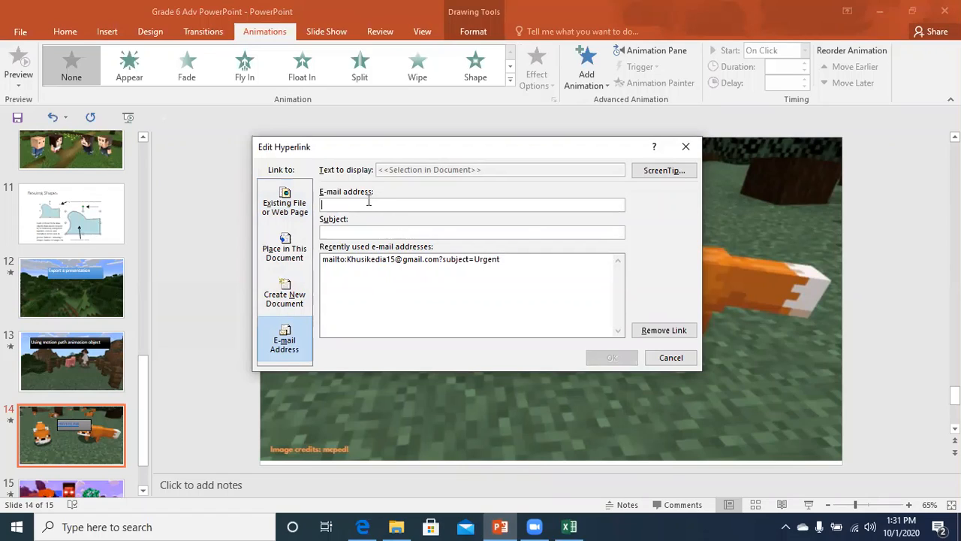
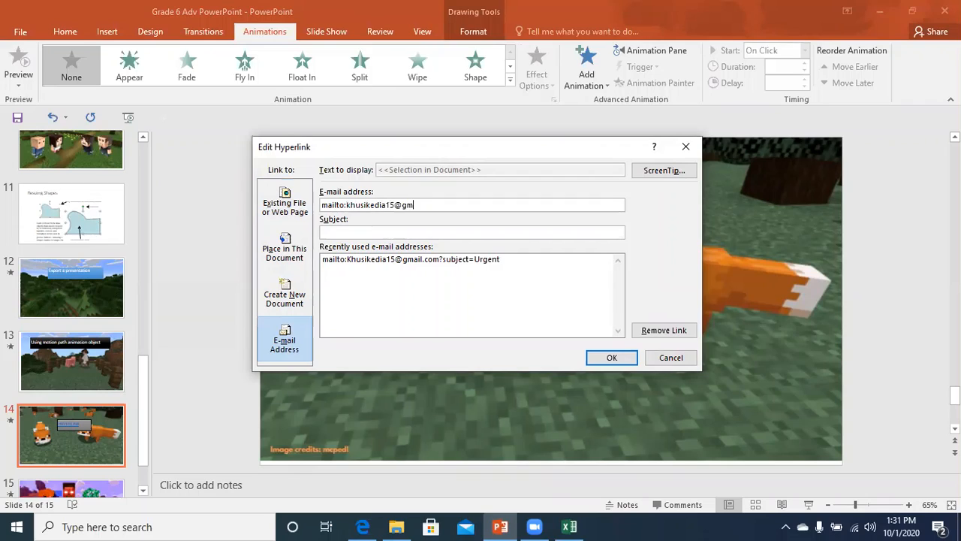
left_click(358, 233)
type("urgent")
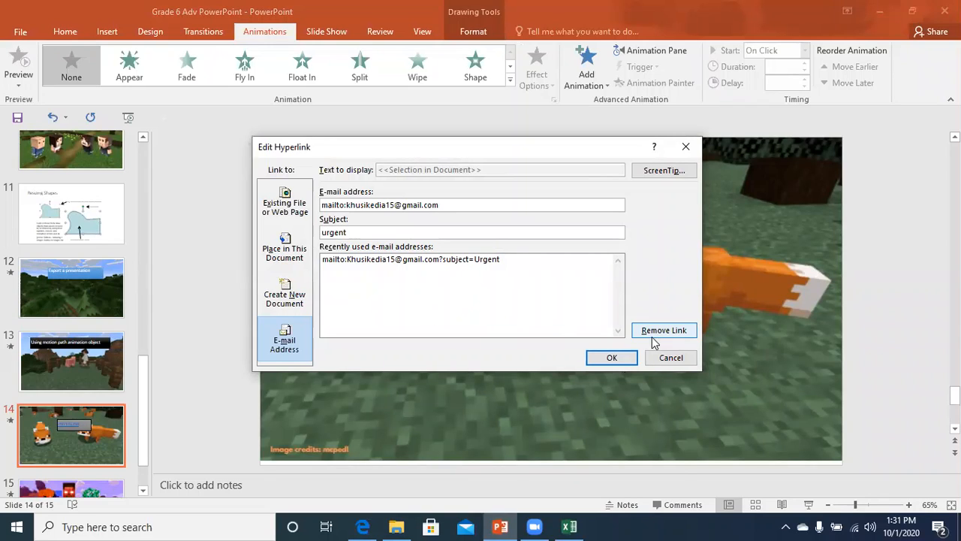
left_click(614, 358)
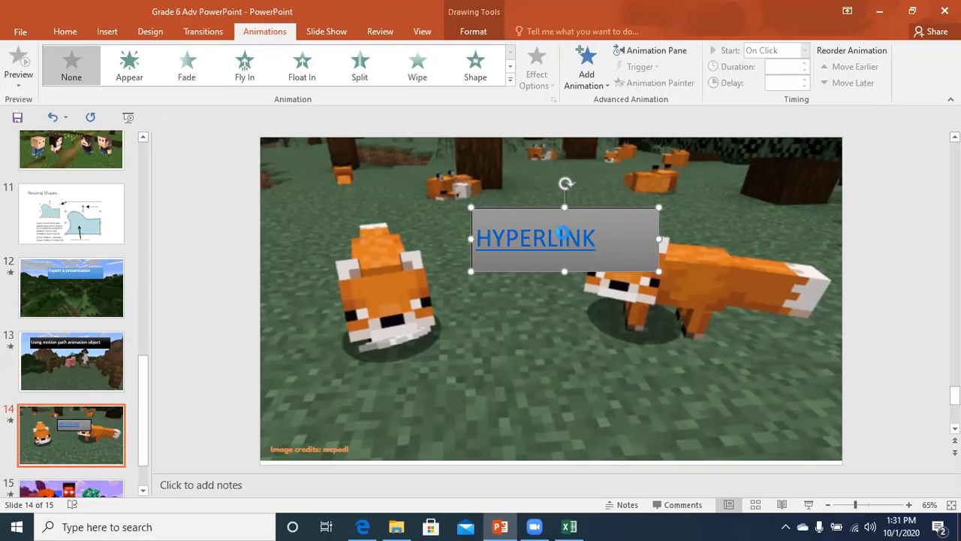
In the slide show, confirm the HYPERLINK link opens a Mail draft with subject 'urgent'.
key("shift+F5")
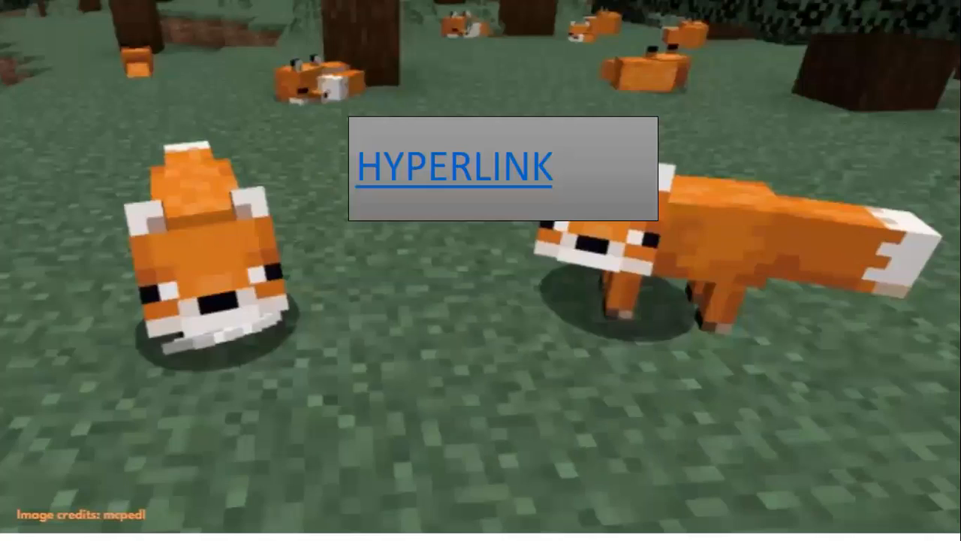
left_click(447, 179)
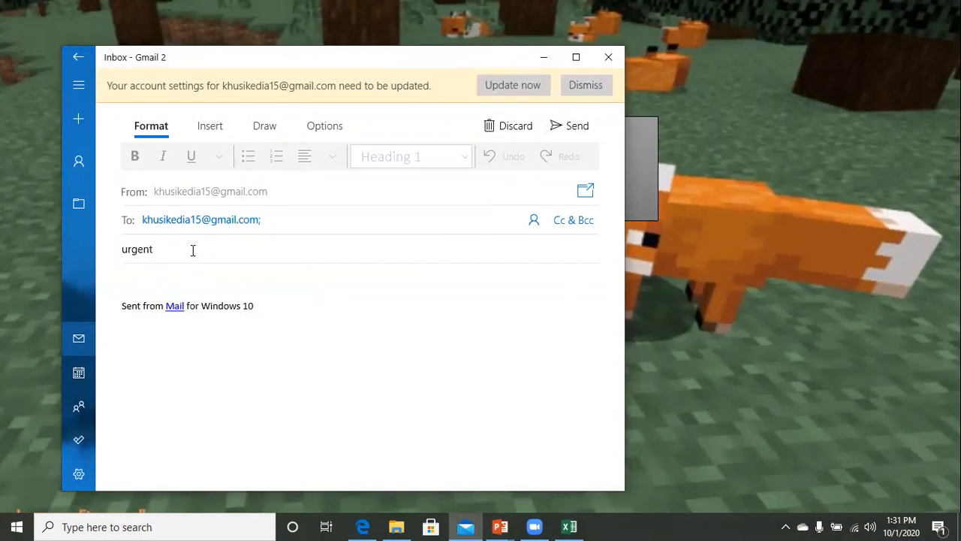
left_click(610, 60)
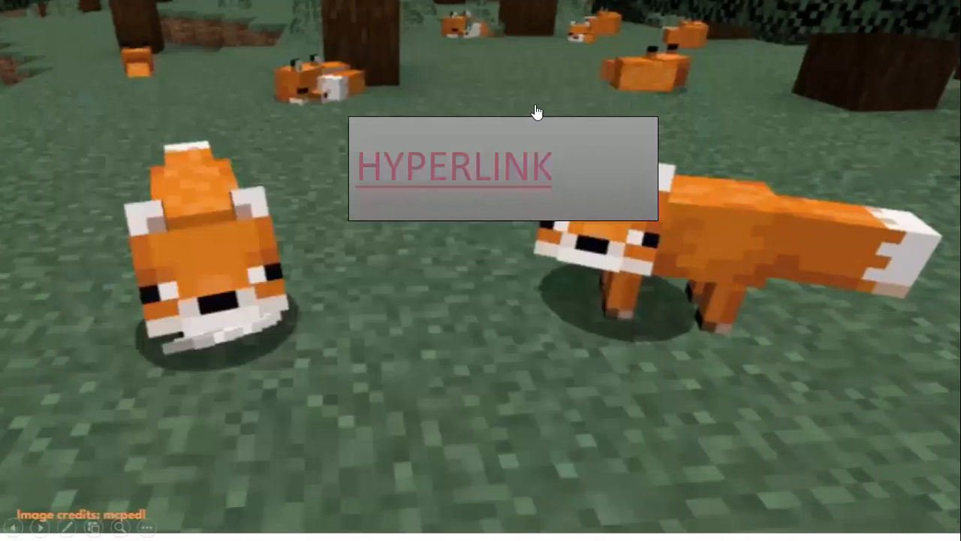
left_click(336, 255)
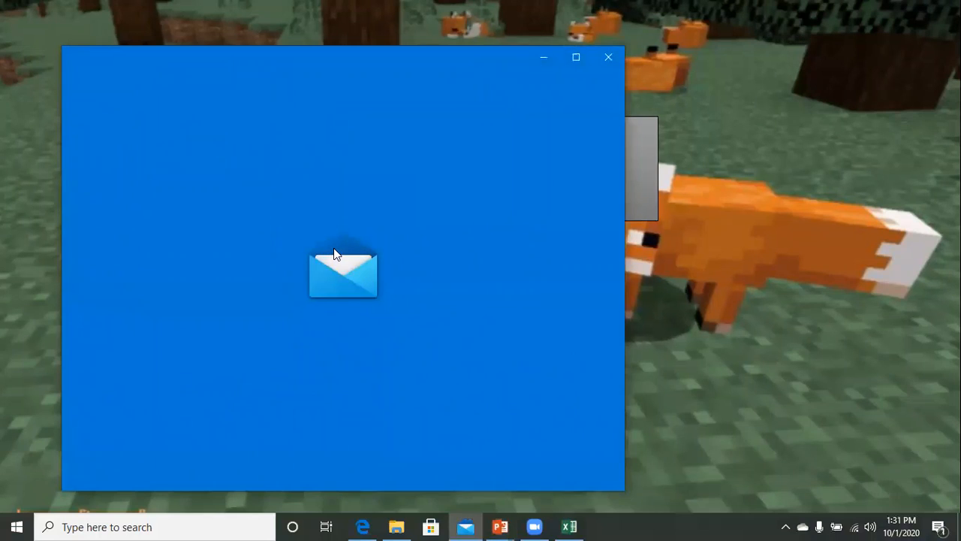
left_click(608, 58)
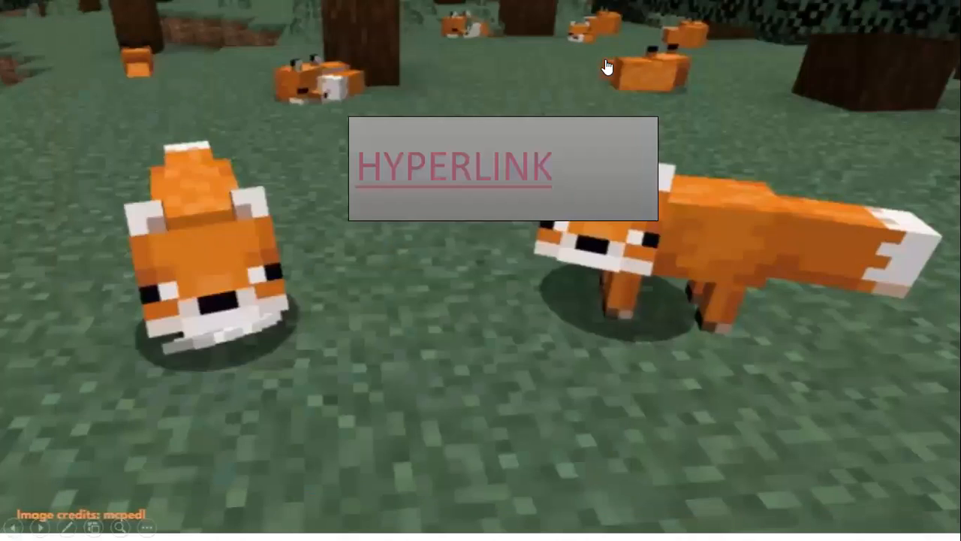
Exit the slide show and move to the THANK YOU slide 15.
key("Escape")
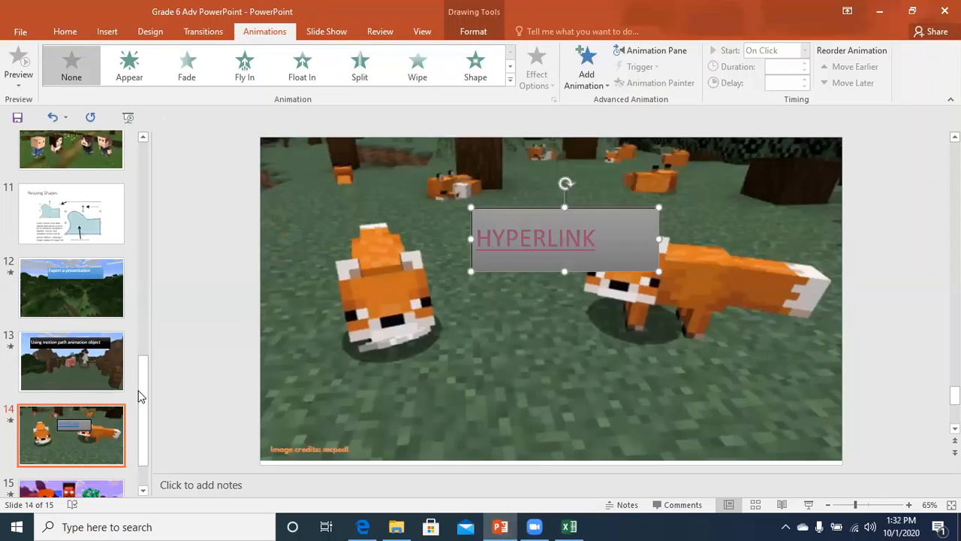
left_click(86, 464)
left_click(72, 491)
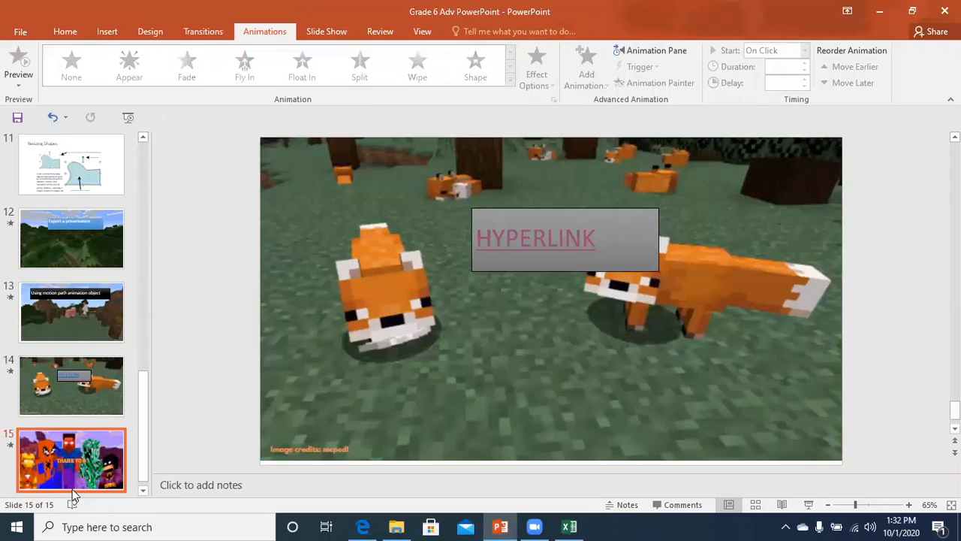